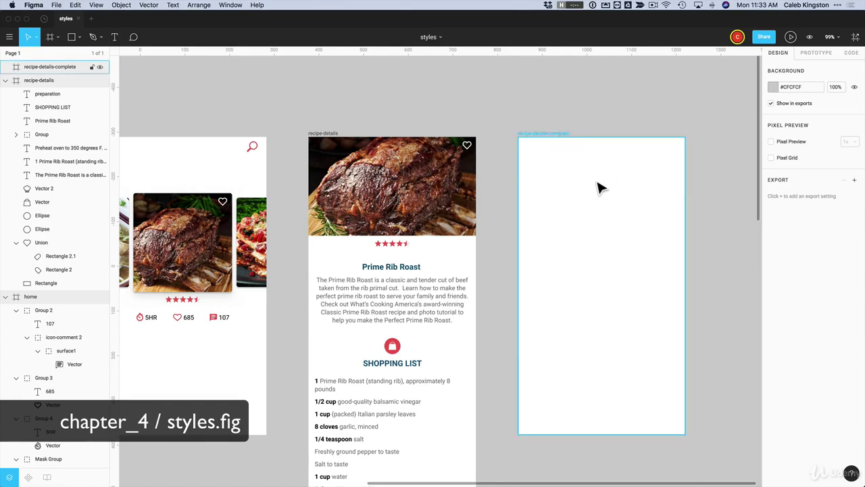
click(324, 135)
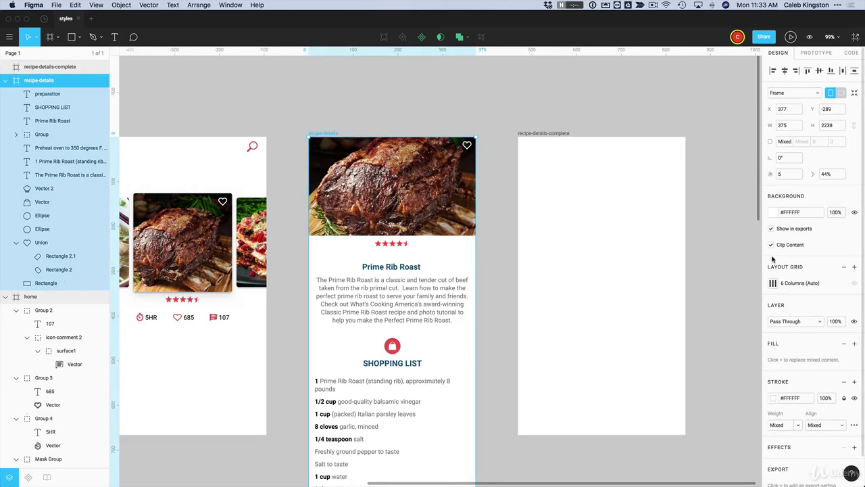
scroll(776, 260, down, 2)
drag(487, 138, 327, 392)
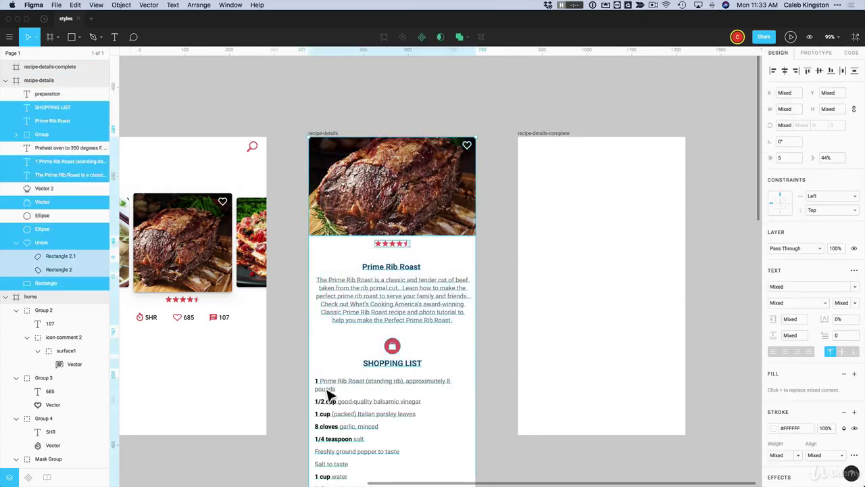
click(568, 106)
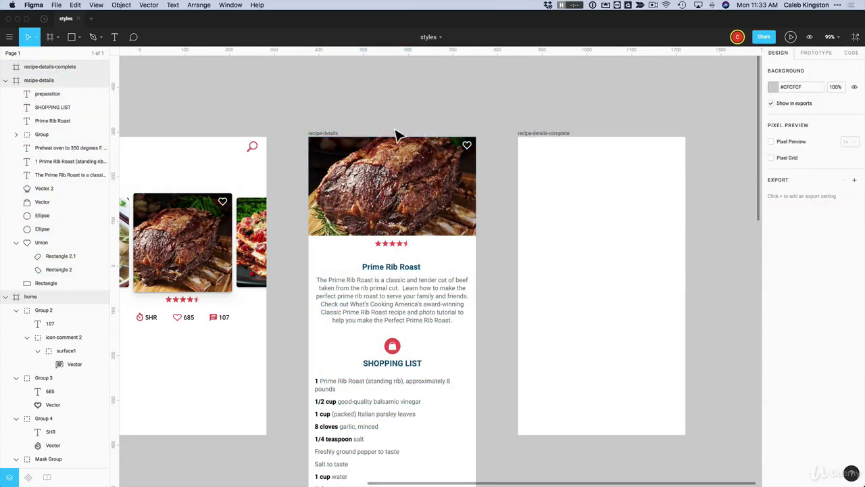
Add a 2x PNG export setting to the recipe-details frame
click(328, 135)
shift+click(616, 325)
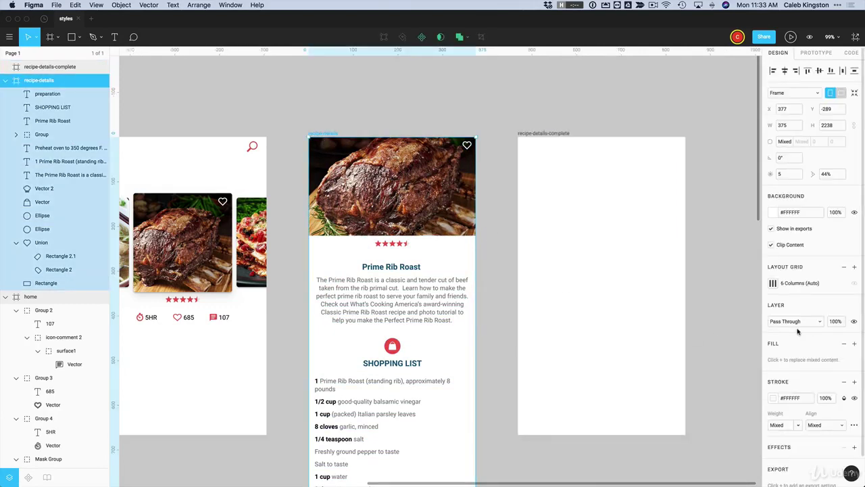
scroll(807, 331, down, 2)
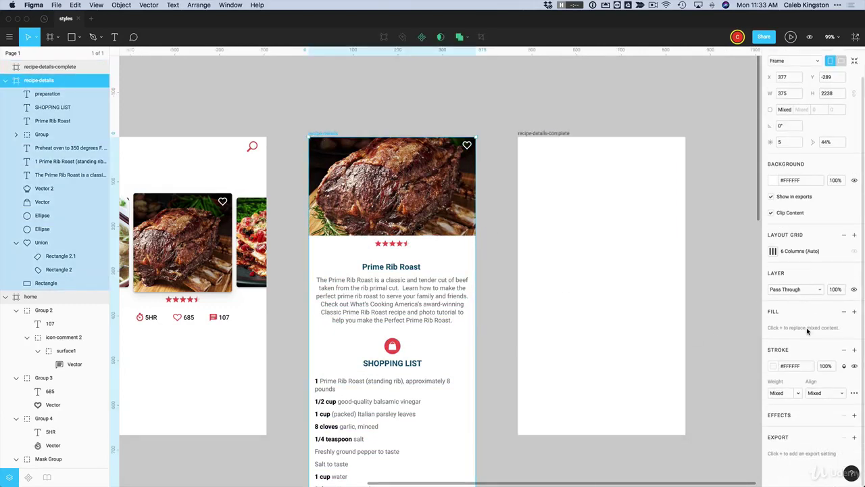
click(854, 438)
scroll(824, 438, down, 3)
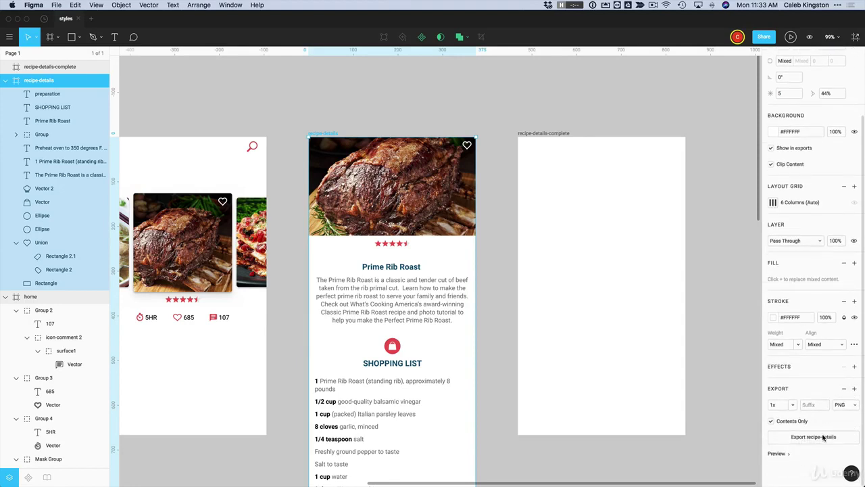
click(792, 405)
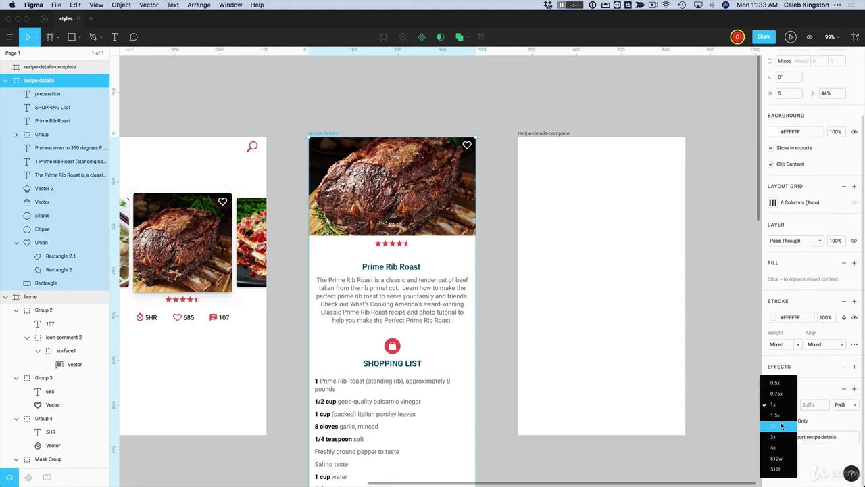
click(783, 426)
Preview the recipe-details export, save the PNG to the Desktop, and clear the selection
click(777, 453)
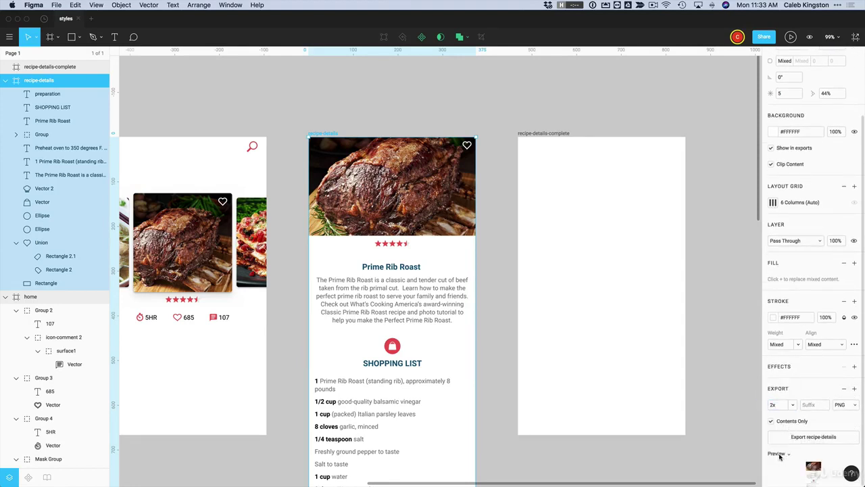
scroll(783, 458, down, 2)
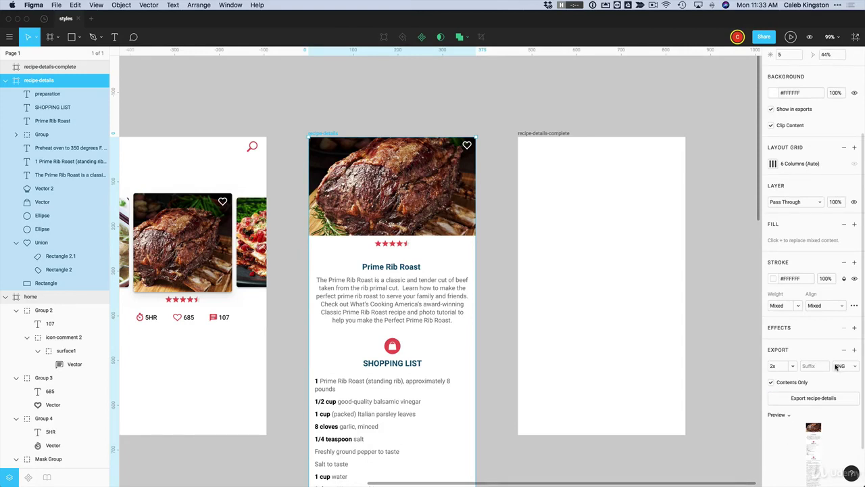
click(816, 398)
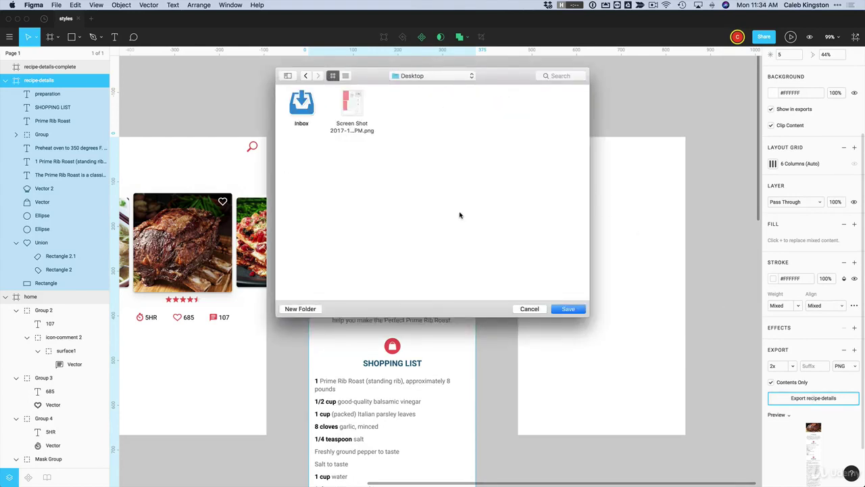
click(568, 309)
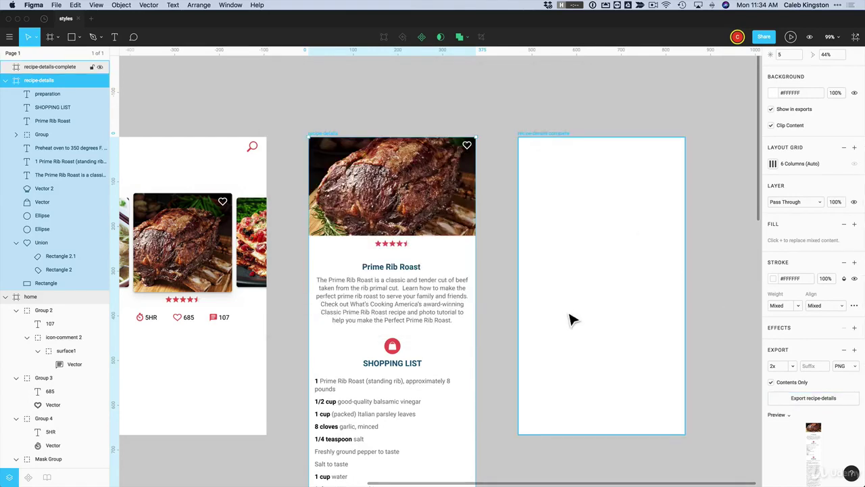
key(Escape)
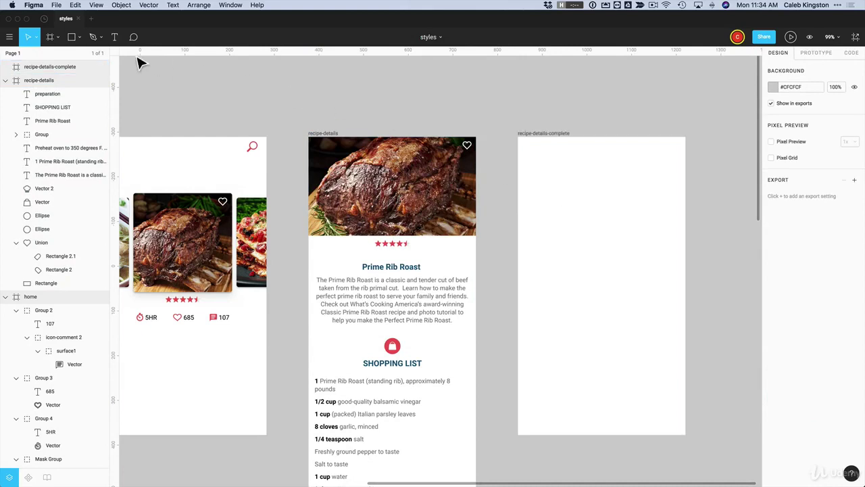
Place recipe-details.png in the recipe-details-complete frame and fit it to 375 × 667 at X 0, Y 0
click(79, 37)
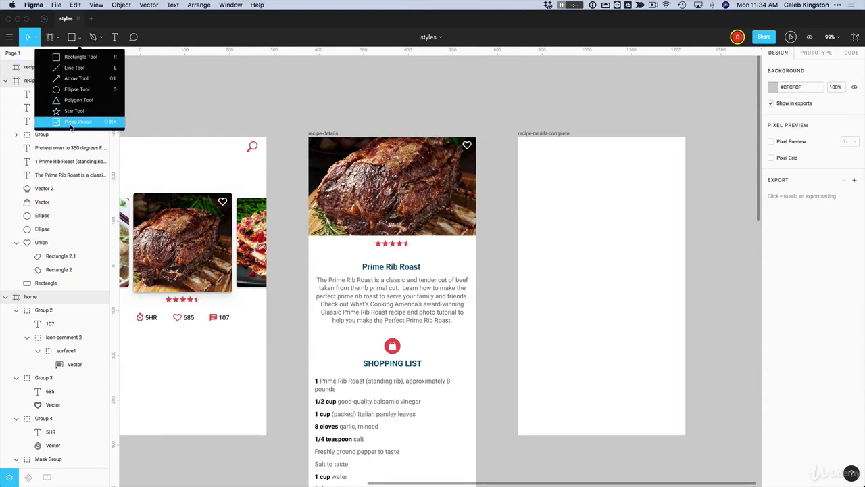
click(81, 122)
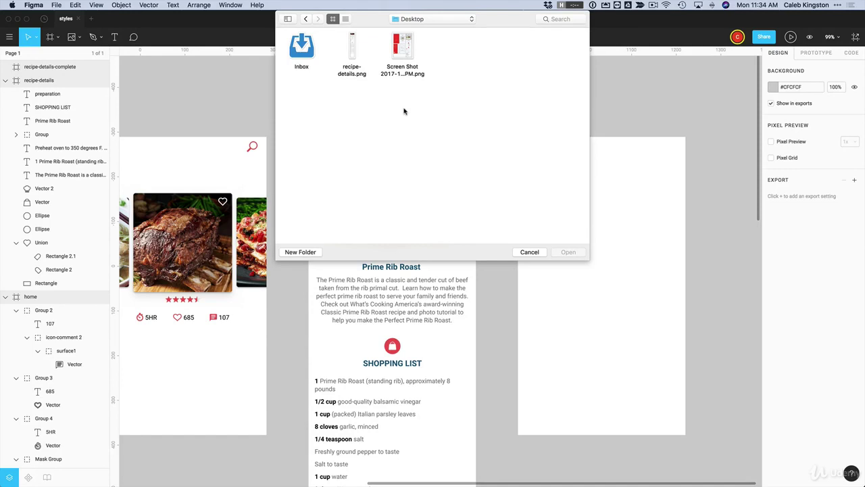
click(352, 49)
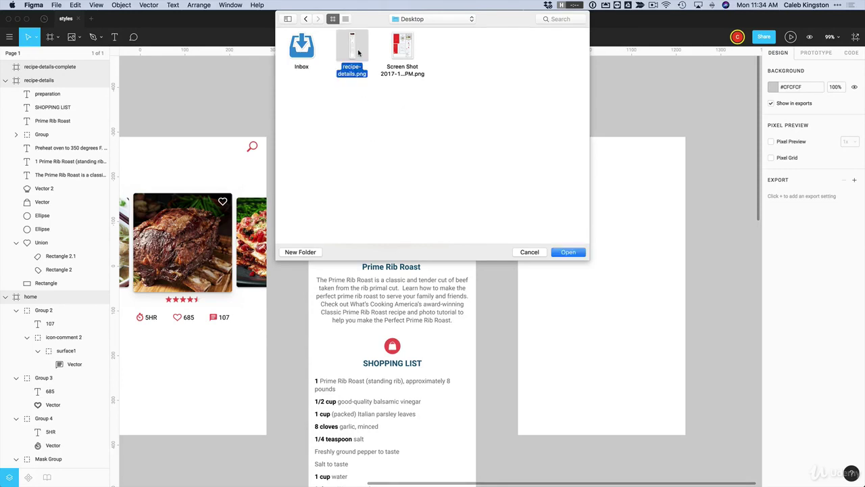
click(568, 252)
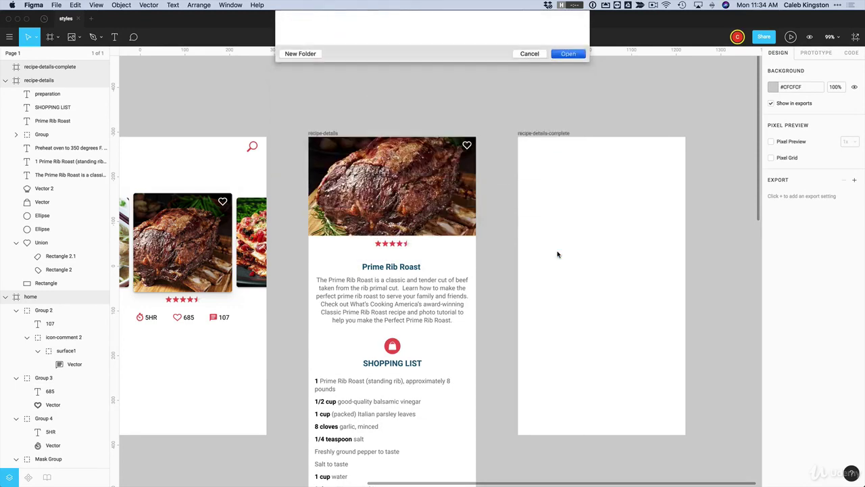
click(535, 160)
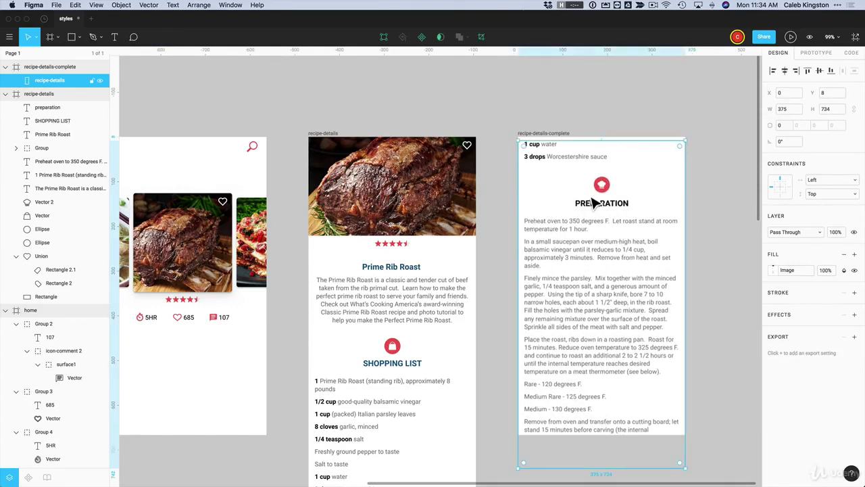
drag(594, 203, 594, 199)
drag(611, 463, 610, 442)
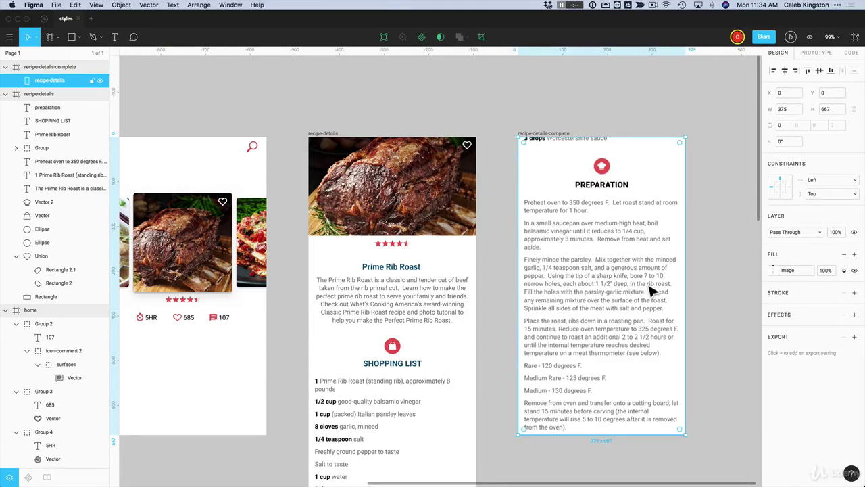
Set the placed image's fill mode to Crop and reposition it so the frame shows the top of the recipe page
click(774, 271)
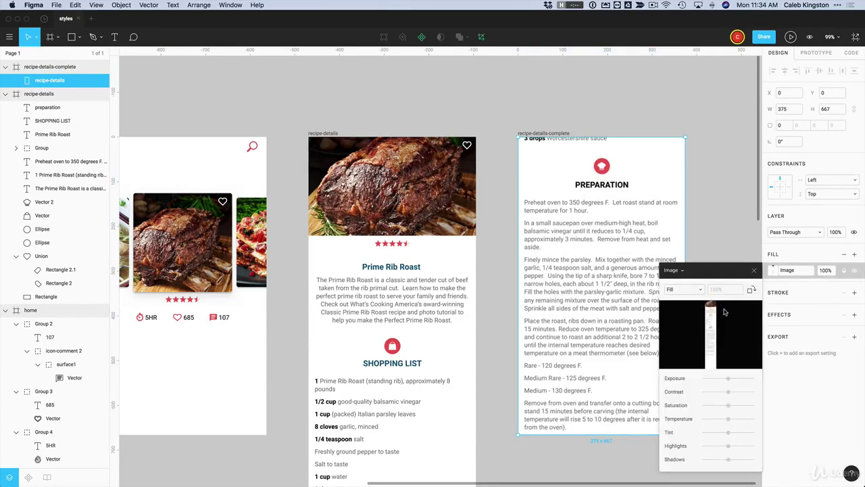
click(683, 289)
click(680, 315)
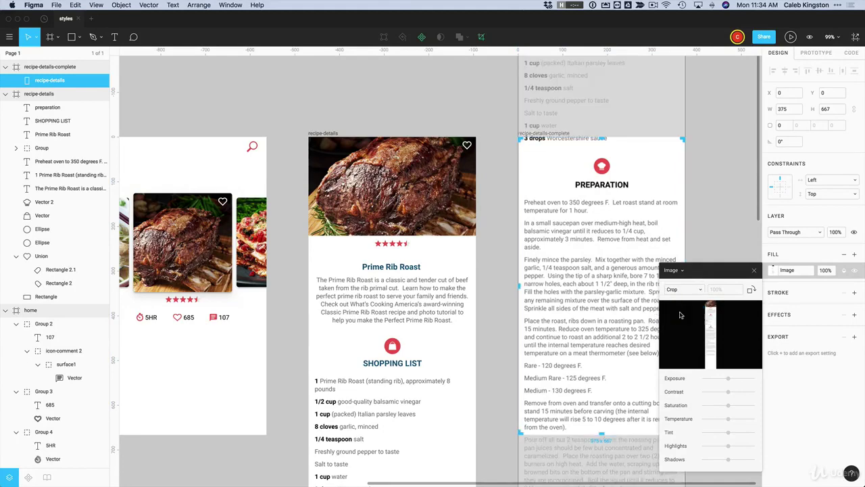
drag(612, 203, 578, 366)
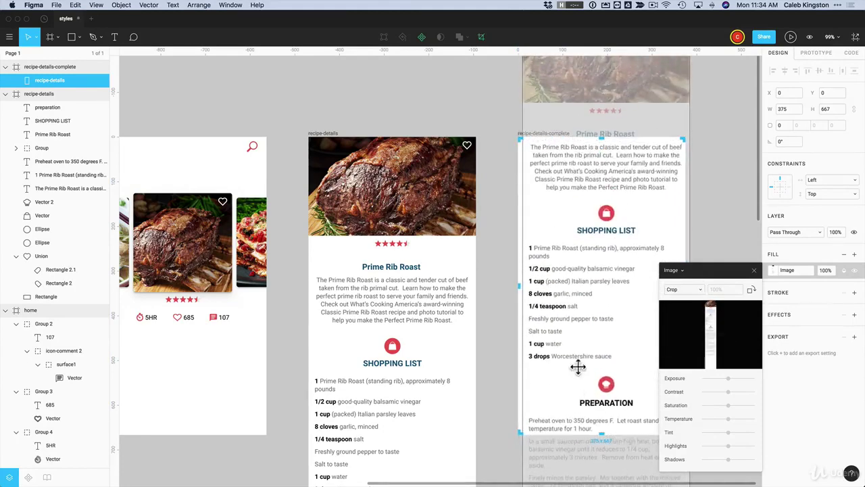
drag(566, 177, 559, 310)
key(Return)
click(588, 93)
click(580, 180)
key(Return)
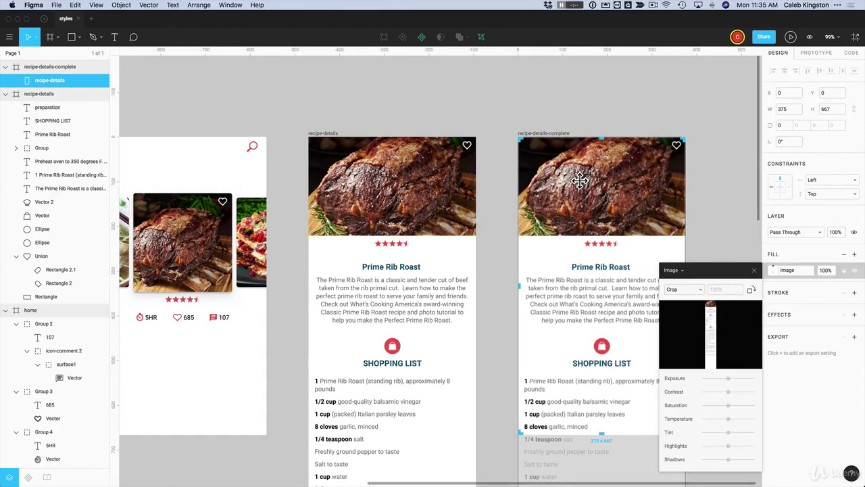
key(Return)
click(649, 113)
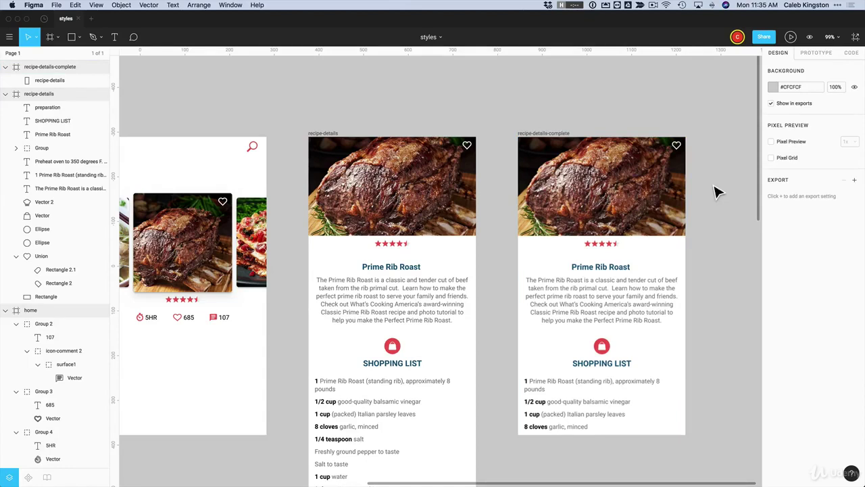
Add a solid #000000 fill at 40% opacity above the image fill of the recipe-details-complete frame
click(603, 234)
click(708, 223)
click(627, 237)
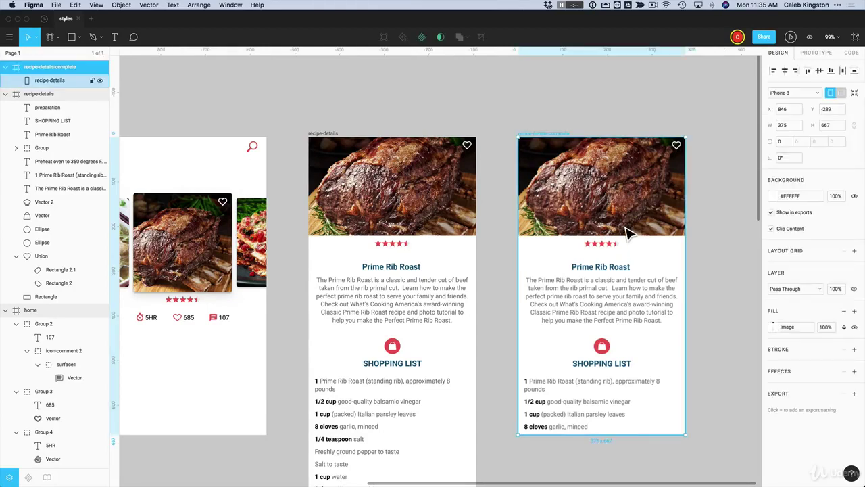
click(854, 312)
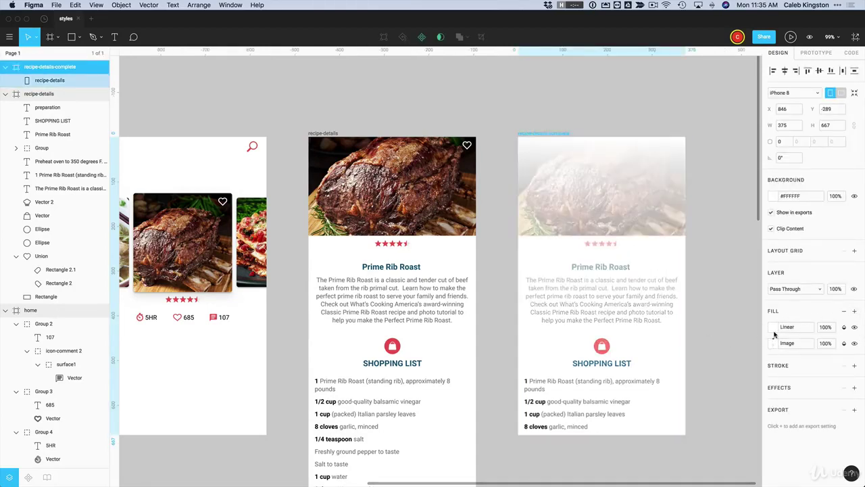
click(774, 326)
click(672, 224)
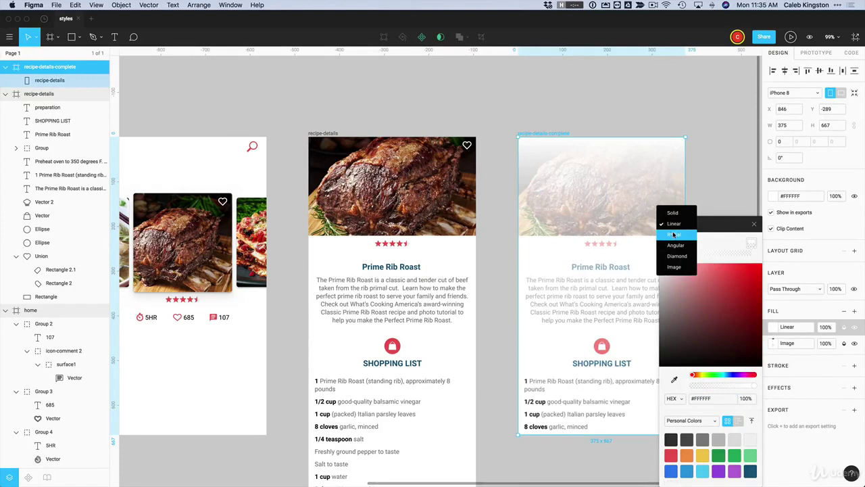
click(674, 215)
drag(675, 316, 656, 345)
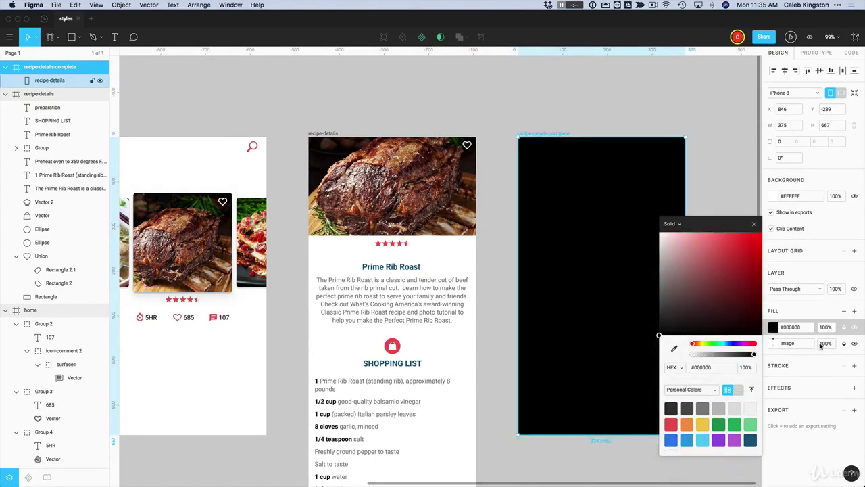
click(826, 329)
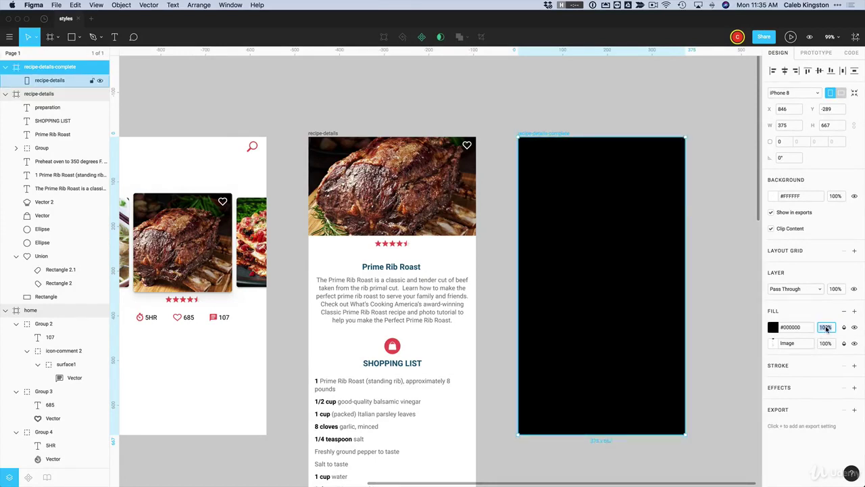
text(40)
key(Return)
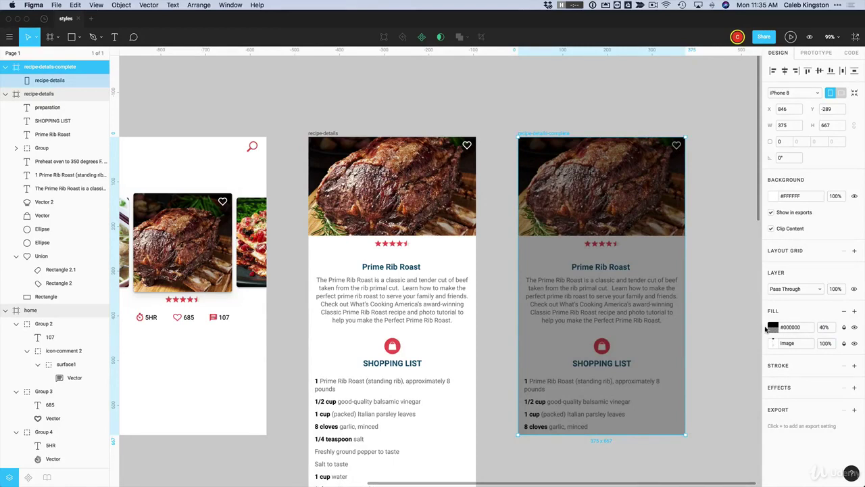
Remove the black fill from the recipe-details-complete frame and deselect it
click(766, 328)
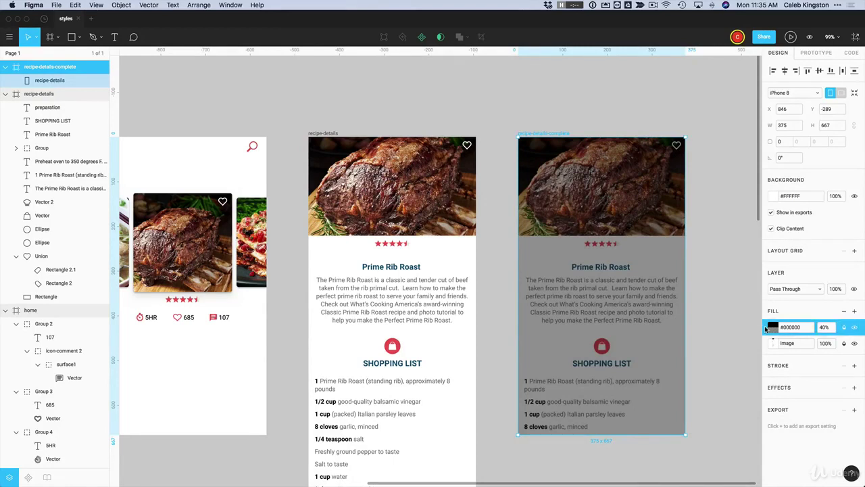
click(843, 311)
click(710, 304)
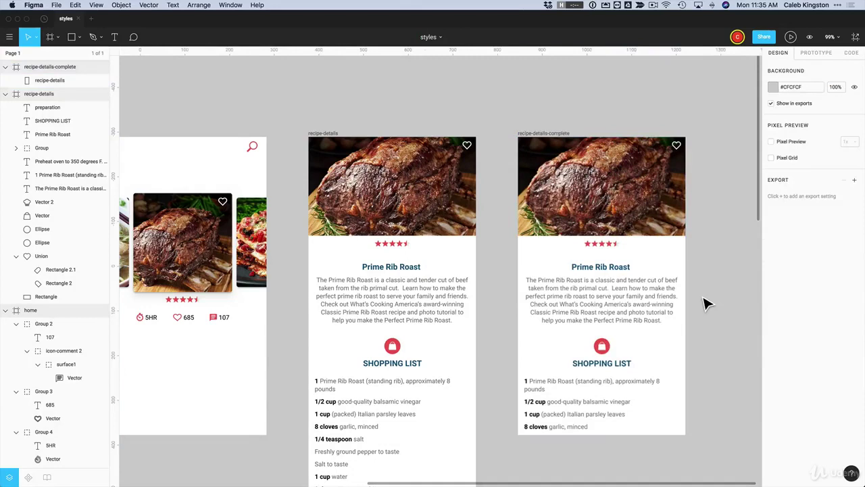
Draw a 375 × 667 rectangle covering the recipe-details-complete frame and fill it with #000000 at 50% opacity
click(71, 36)
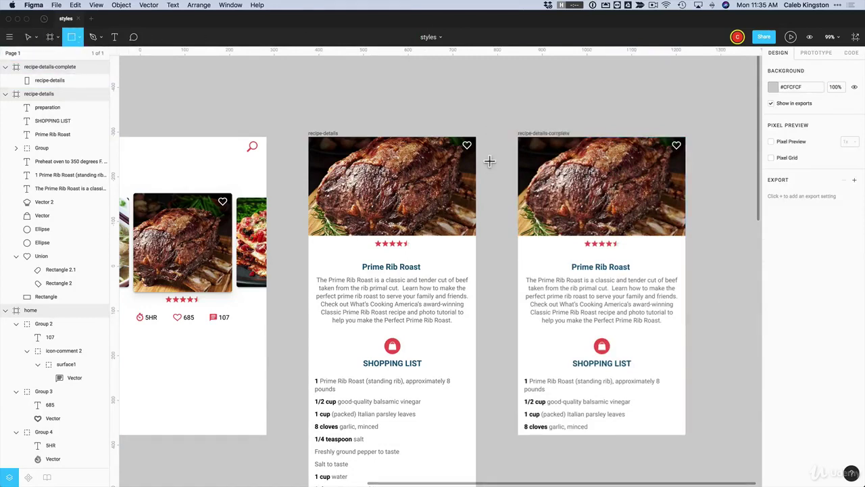
drag(519, 137, 685, 436)
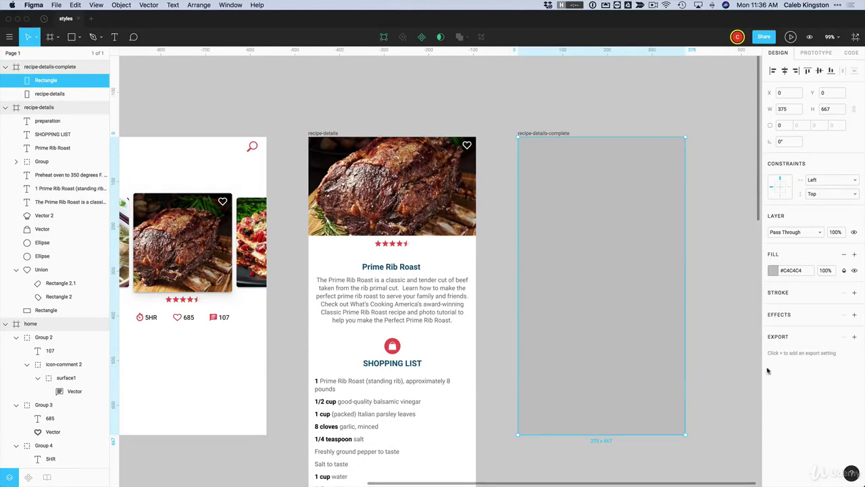
click(774, 271)
drag(676, 345, 649, 378)
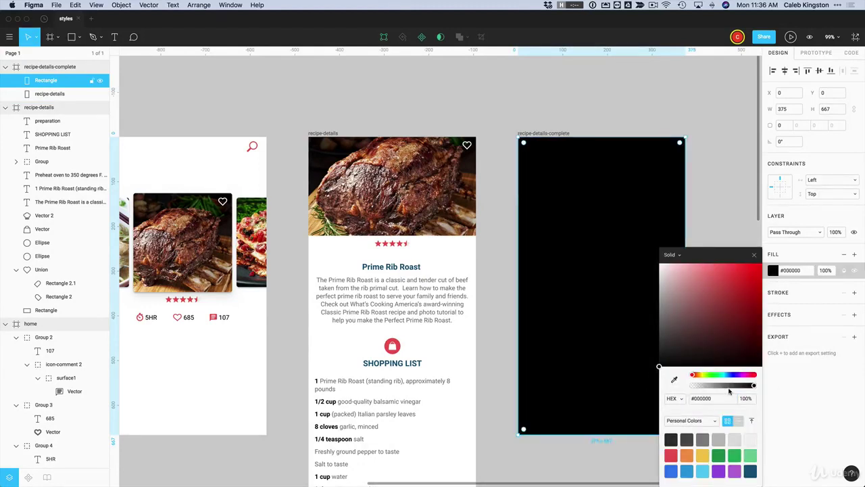
drag(752, 390, 723, 390)
click(754, 254)
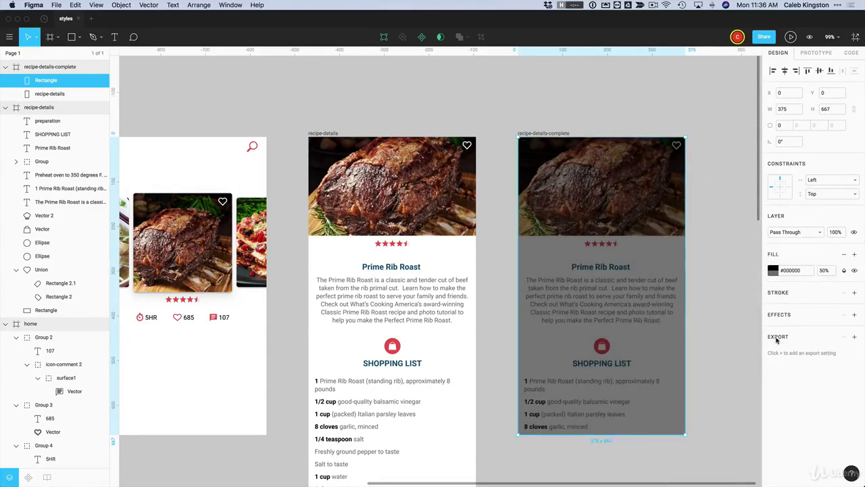
Add a Background Blur effect of 20 to the black overlay rectangle on the recipe-details-complete frame
click(855, 316)
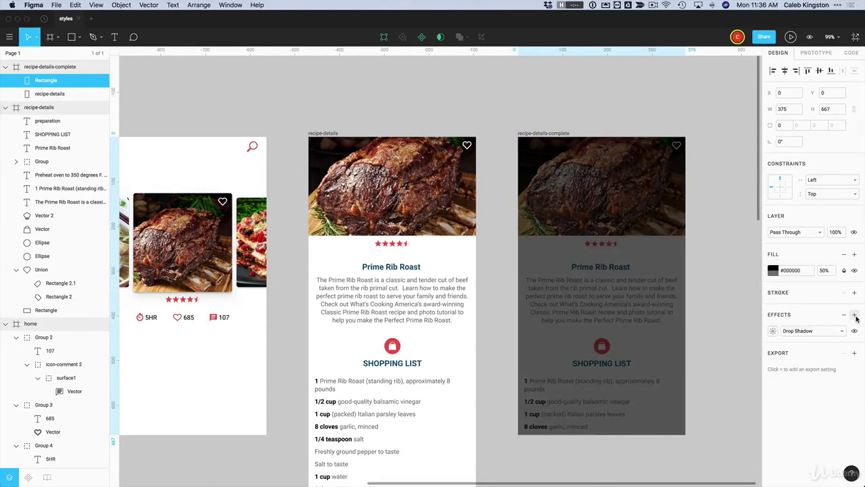
click(799, 331)
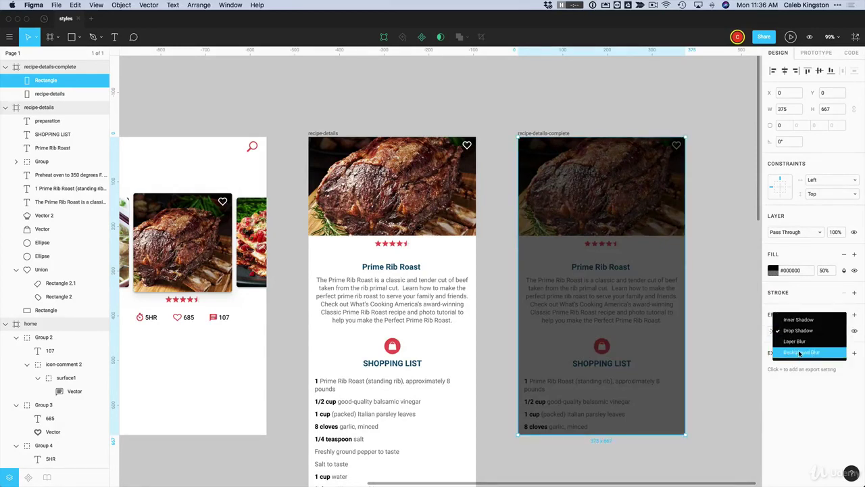
click(800, 352)
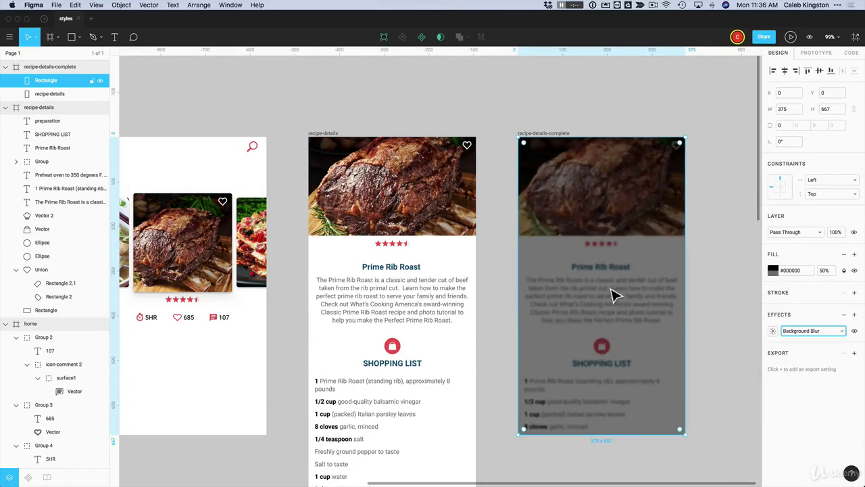
click(773, 331)
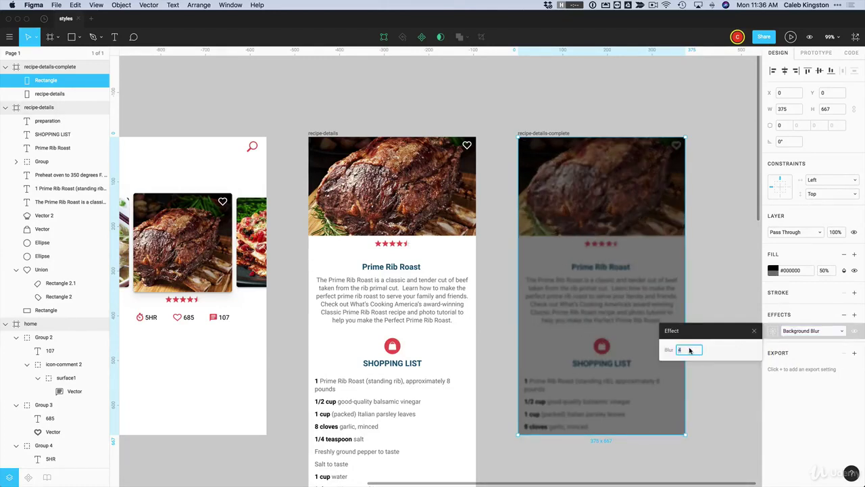
text(20)
key(Return)
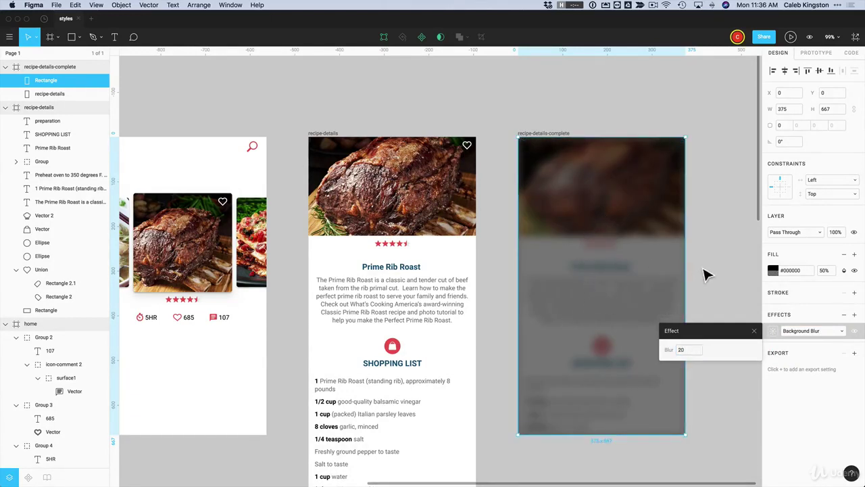
click(752, 332)
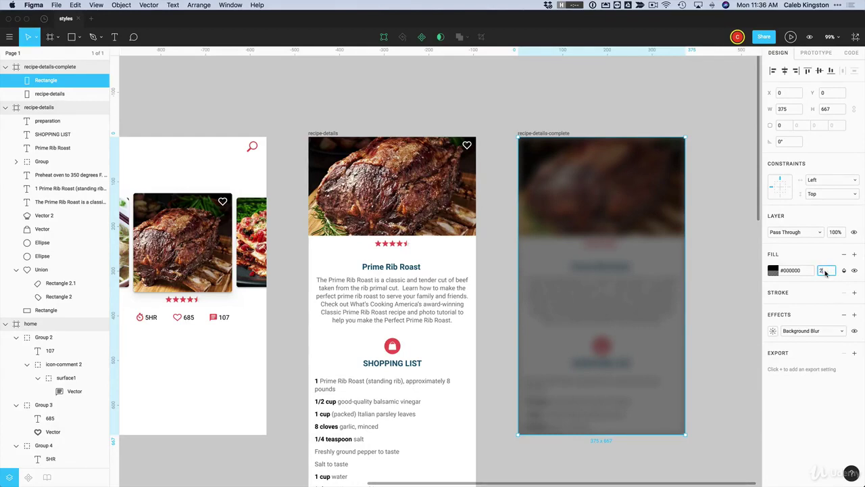
Change the overlay rectangle's fill to #FFFFFF at 30% opacity and deselect it
key(Return)
click(825, 271)
text(30)
key(Return)
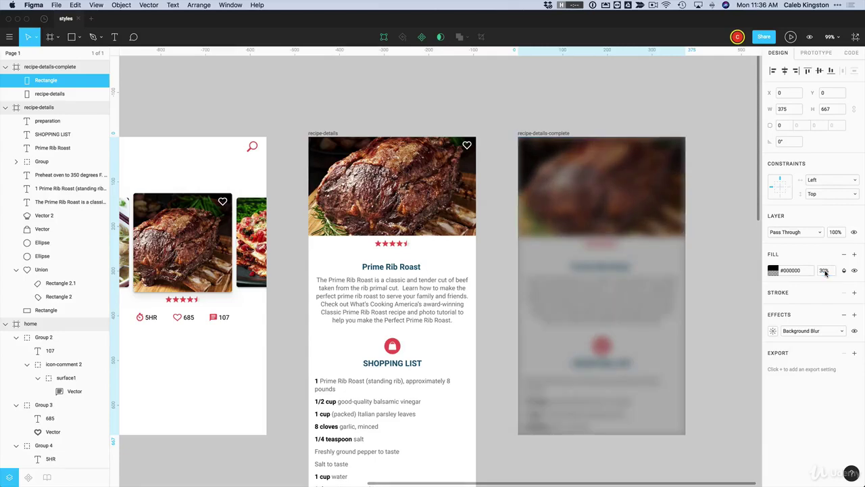
click(773, 270)
drag(686, 288, 658, 261)
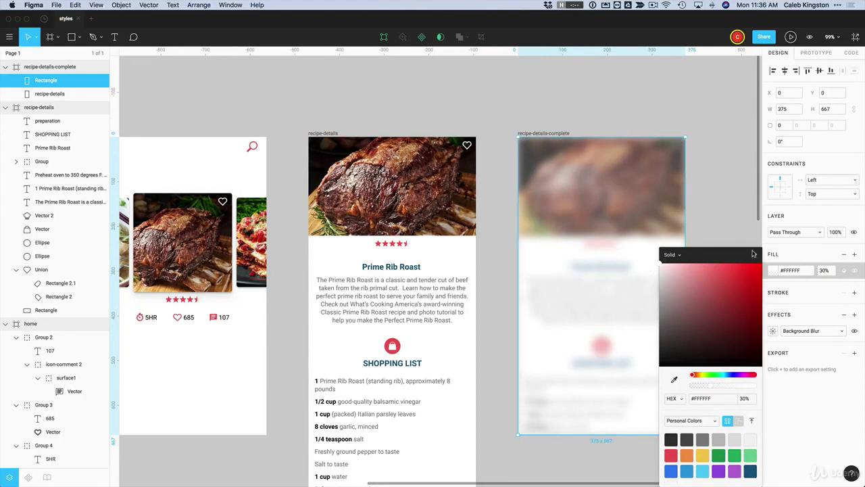
click(754, 255)
click(726, 177)
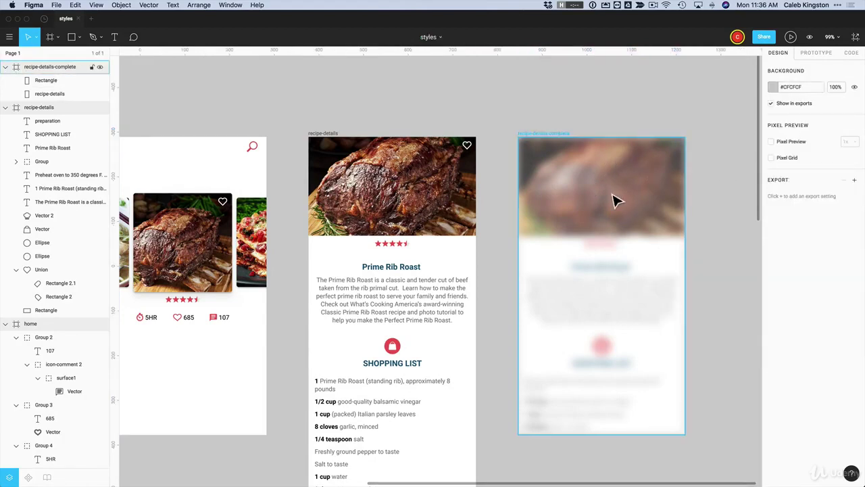
Move the blur overlay partly off the frame to view its effect and return it to cover the frame
click(629, 189)
drag(626, 190, 569, 238)
click(715, 280)
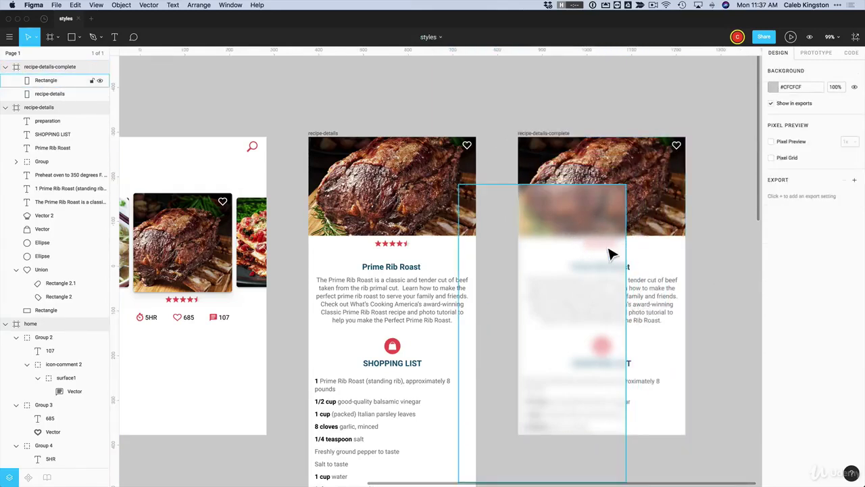
drag(607, 253, 666, 206)
click(719, 235)
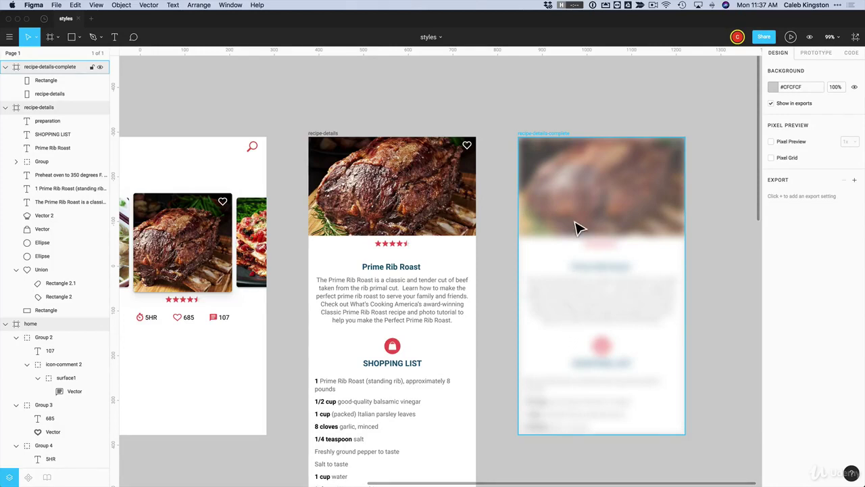
Draw a card rectangle about 246 × 300 over the blurred page, set its width to 240 and centre it in the frame
click(71, 37)
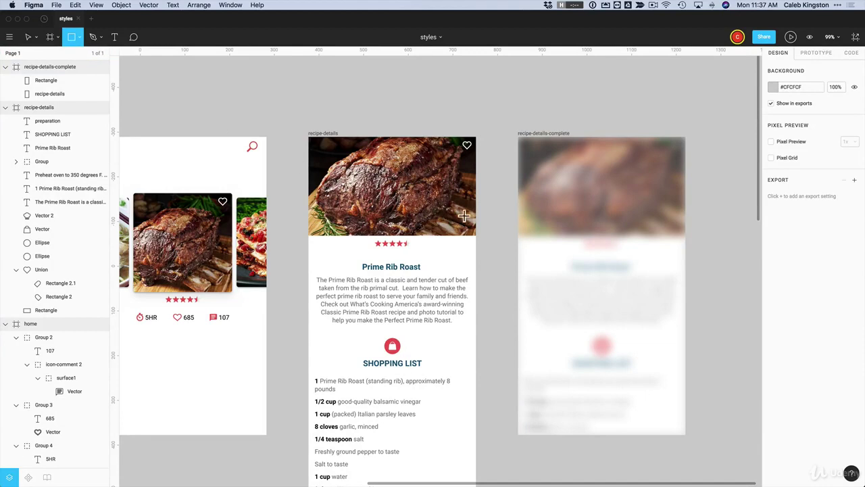
mouse_move(553, 201)
mouse_down()
mouse_move(654, 337)
mouse_move(660, 373)
mouse_move(660, 339)
mouse_up()
drag(556, 285, 551, 286)
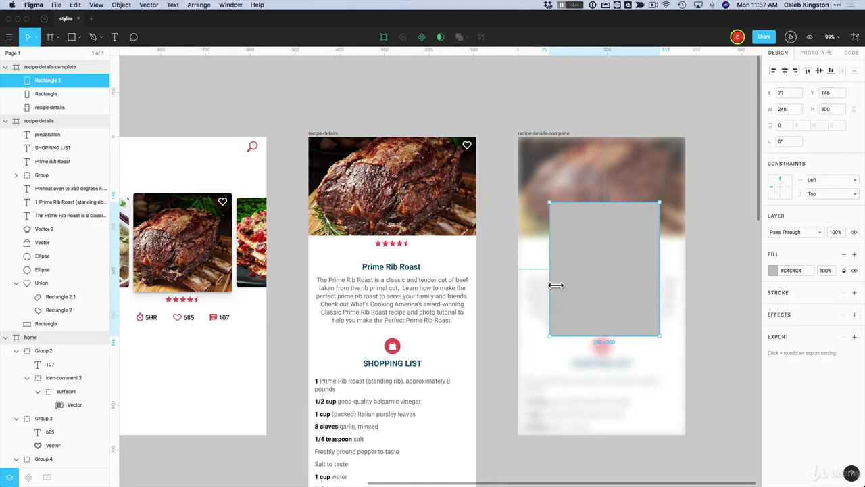
click(783, 110)
text(240)
key(Return)
drag(599, 276, 594, 287)
drag(594, 285, 594, 285)
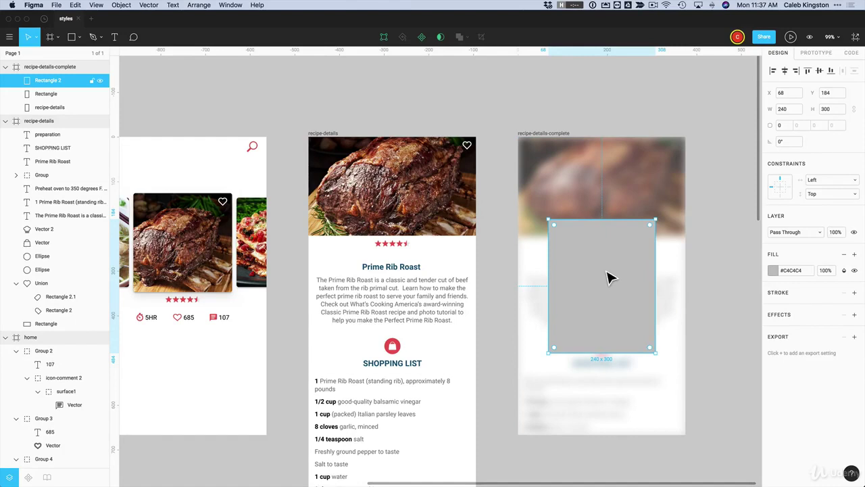
Fill the card rectangle with #FFFFFF and set its corner radius to 5
click(772, 271)
drag(672, 271, 653, 257)
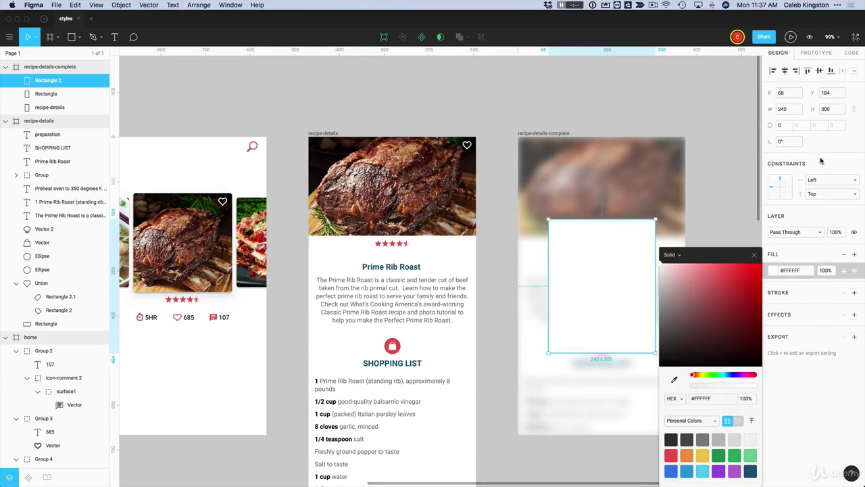
click(783, 127)
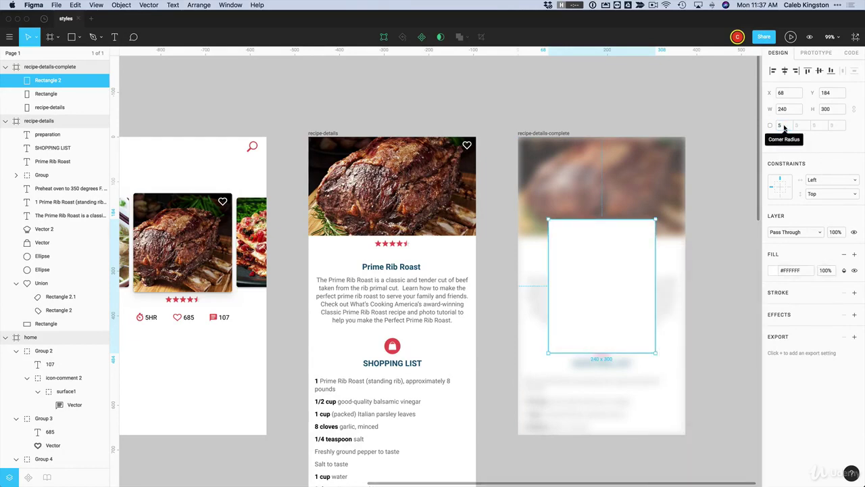
click(722, 274)
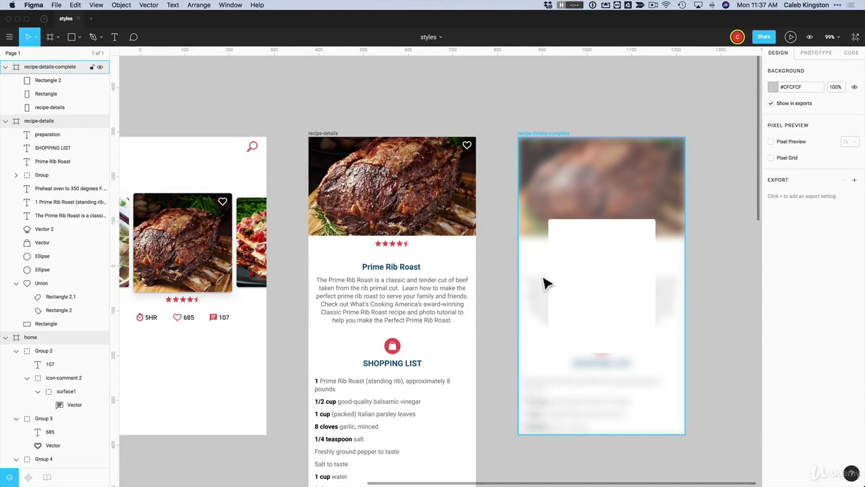
Add a light grey #E8E8E8 inside stroke with a weight of 1 to the white card
click(588, 283)
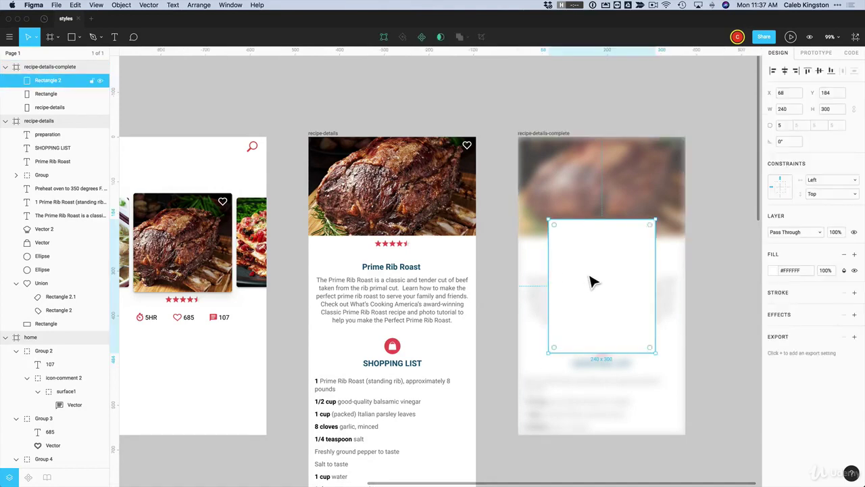
click(854, 295)
click(774, 309)
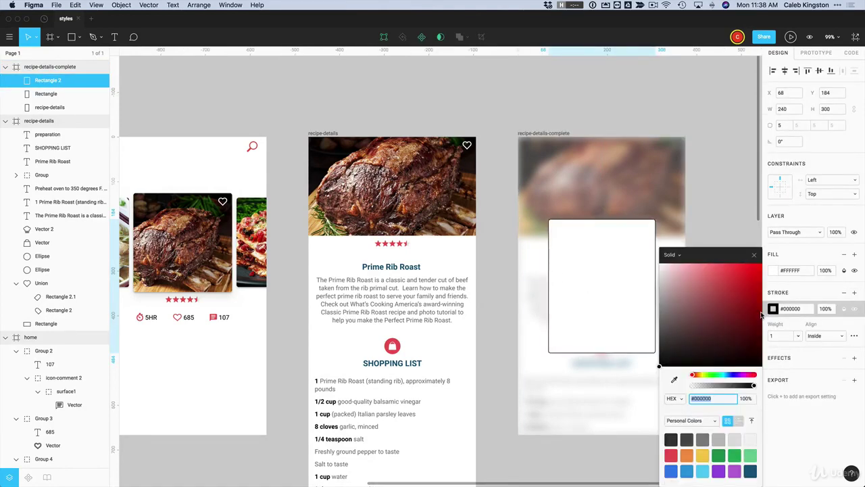
drag(666, 298, 660, 271)
click(815, 352)
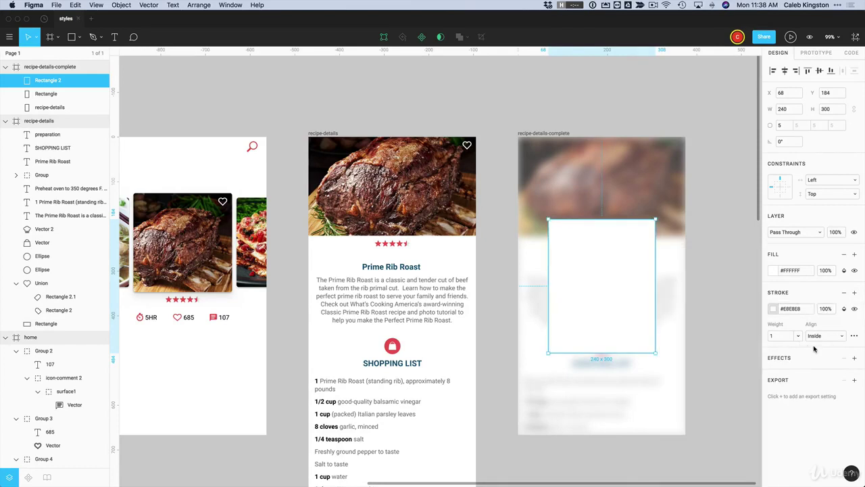
Add a Drop Shadow to the white card, keeping its default settings, and deselect the card
click(854, 358)
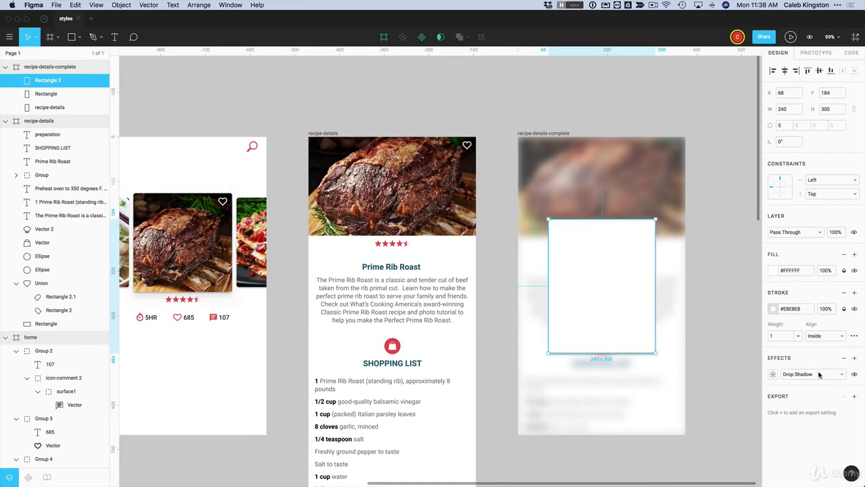
click(774, 375)
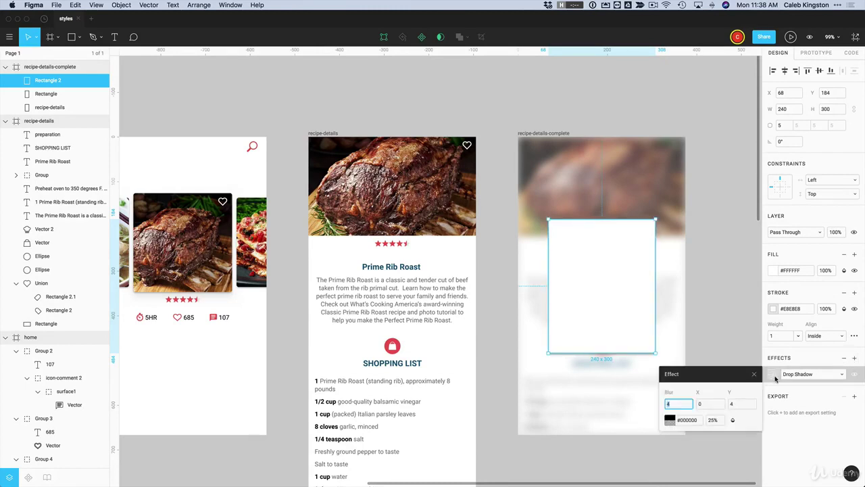
click(738, 405)
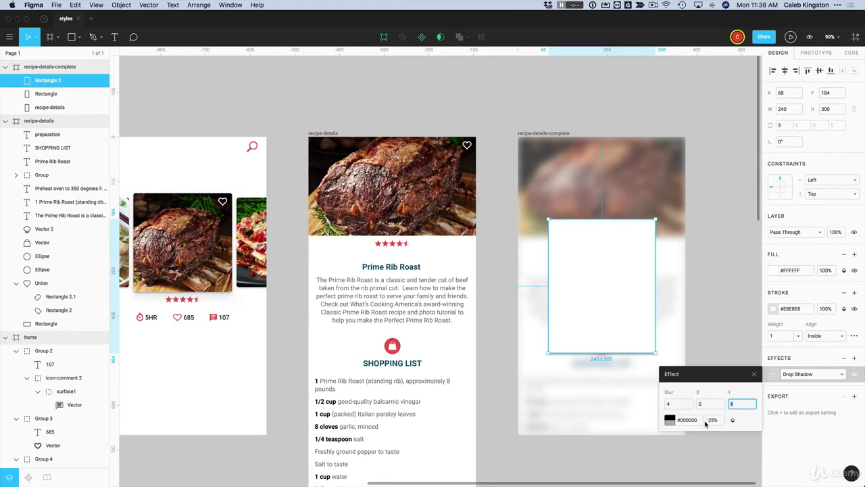
click(734, 365)
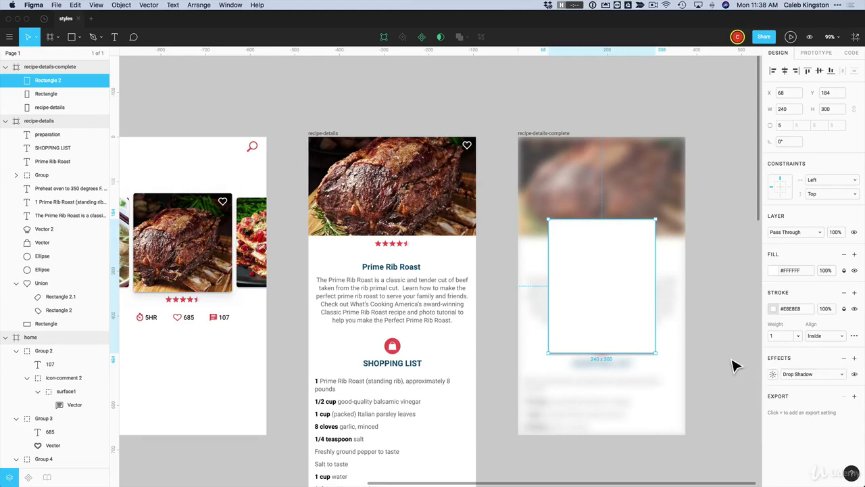
click(736, 363)
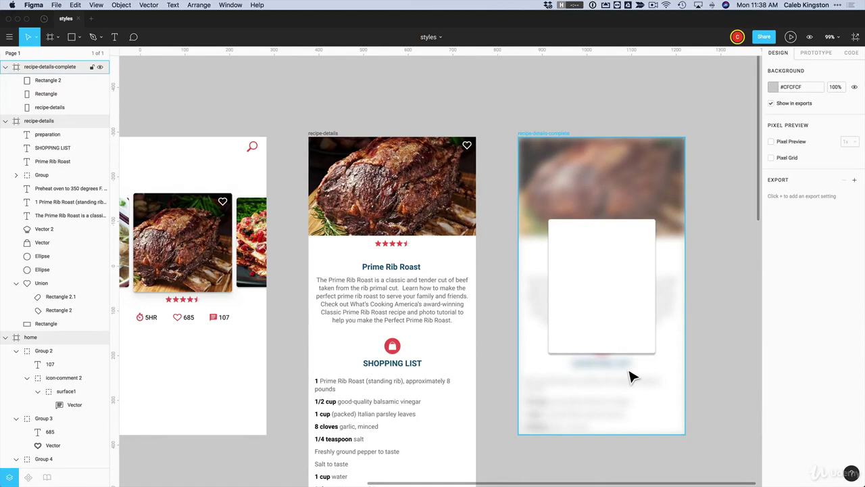
Add a second Drop Shadow to the white card and set one shadow's blur to 20 and opacity to 10%
click(605, 340)
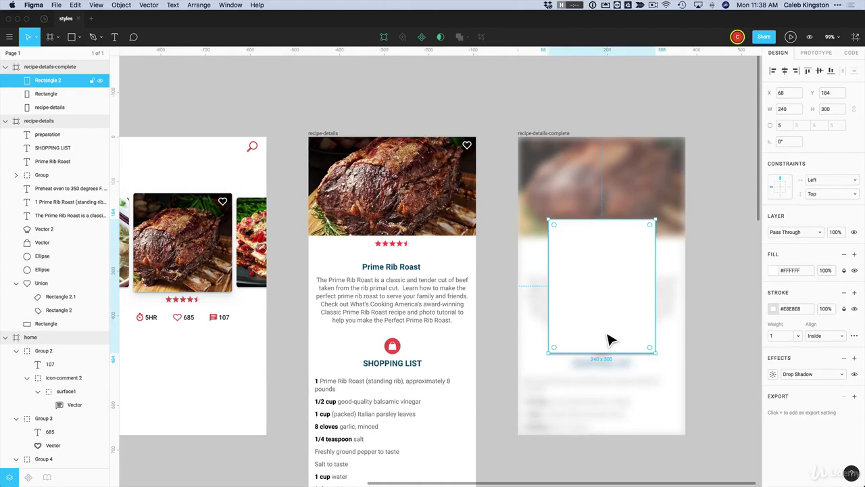
click(855, 358)
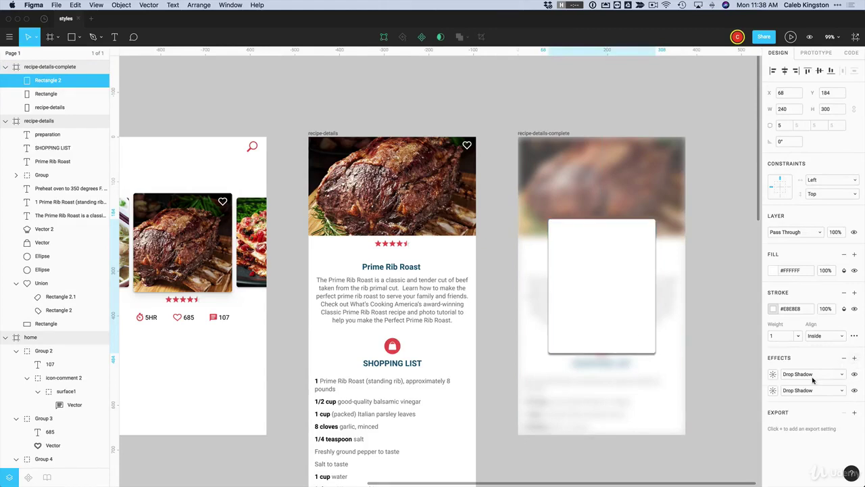
click(773, 376)
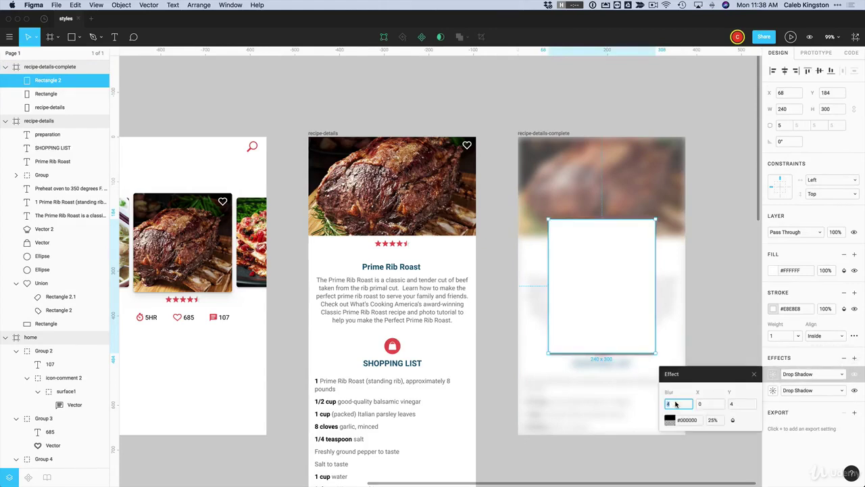
text(20)
key(Return)
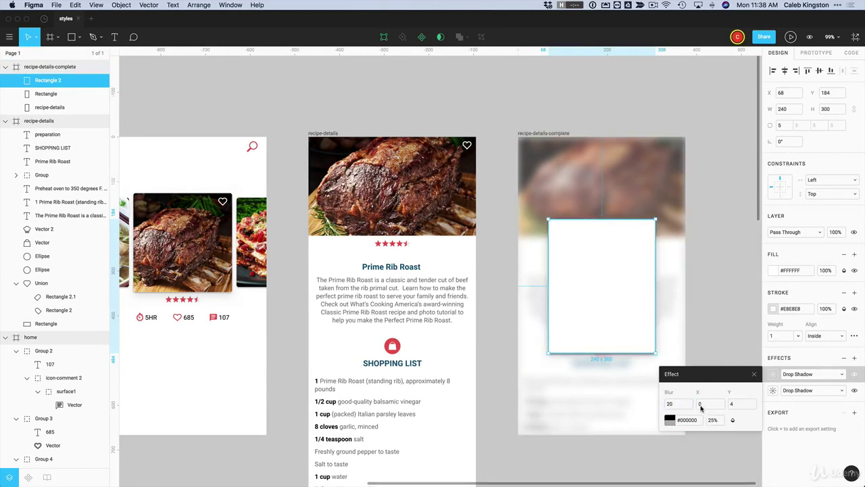
click(714, 421)
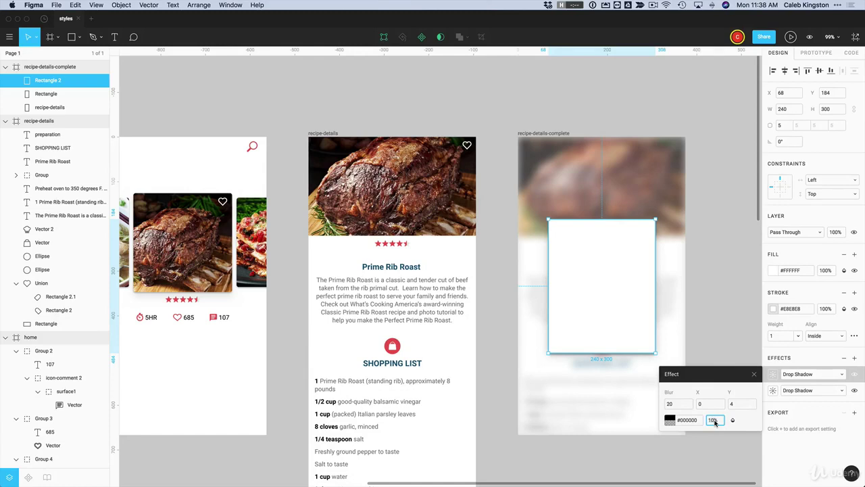
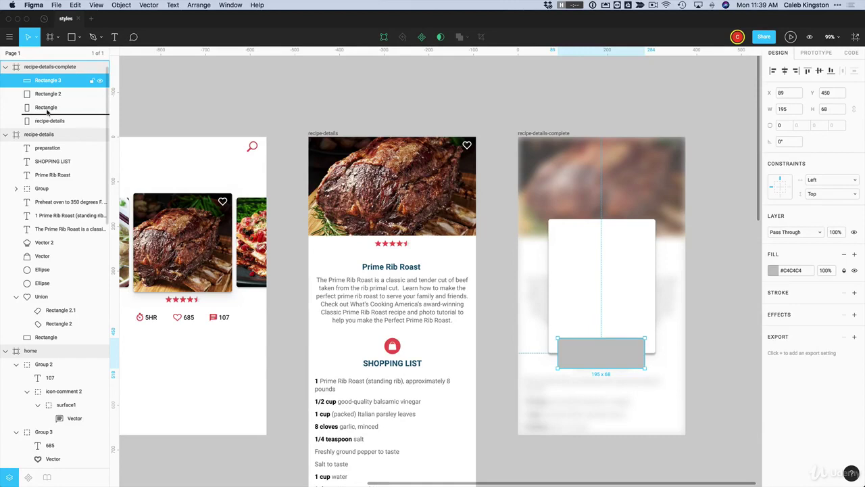
Fill the 195 × 68 rectangle behind the white card's lower edge with #000000 and set its corner radius to 30
click(737, 366)
click(601, 365)
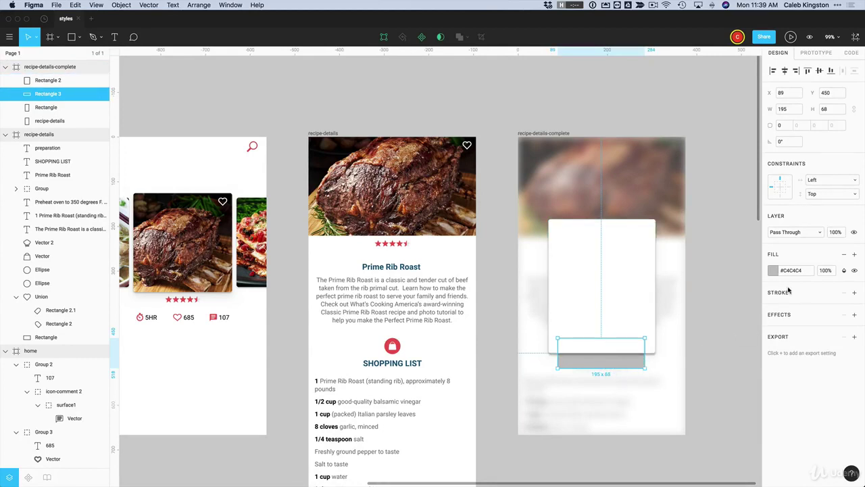
click(774, 272)
drag(714, 299, 647, 386)
click(825, 353)
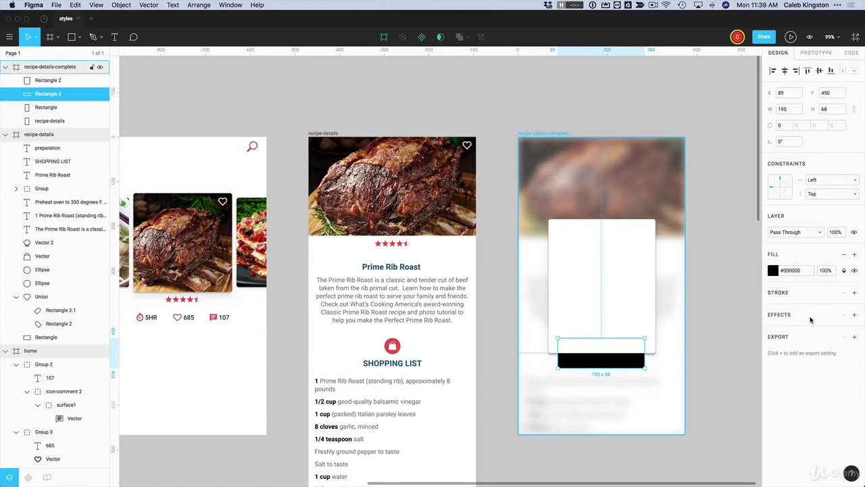
click(782, 125)
text(30)
key(Return)
Add a Layer Blur effect to the black rounded rectangle behind the card, trying a blur of 30 and settling on 50
click(854, 314)
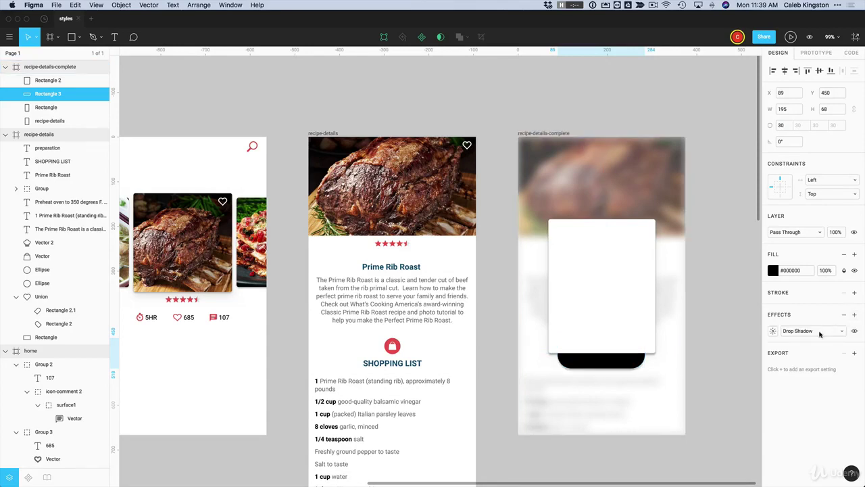
click(799, 334)
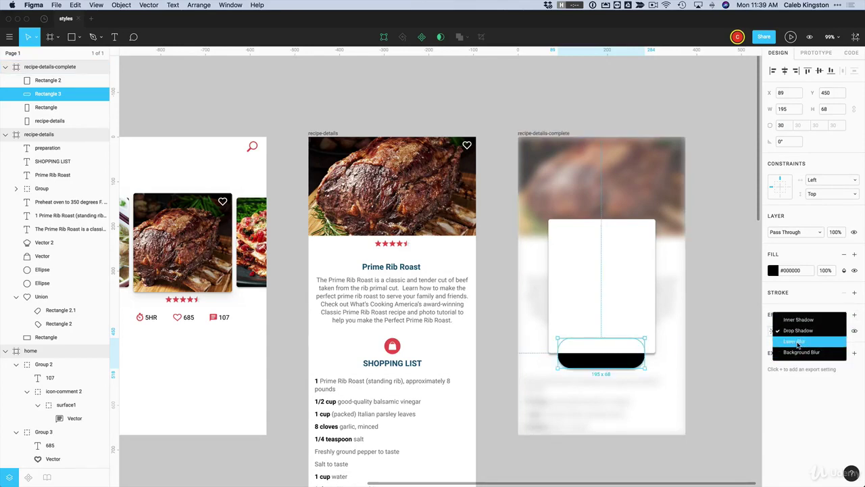
click(796, 342)
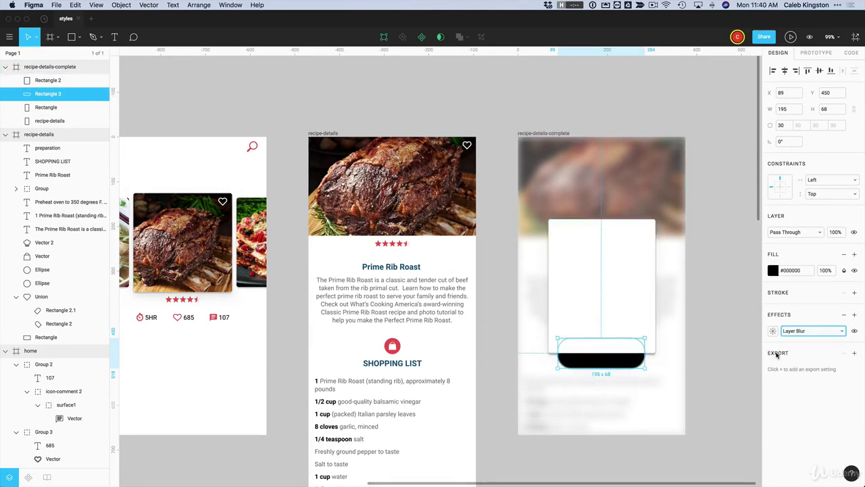
click(773, 330)
click(693, 352)
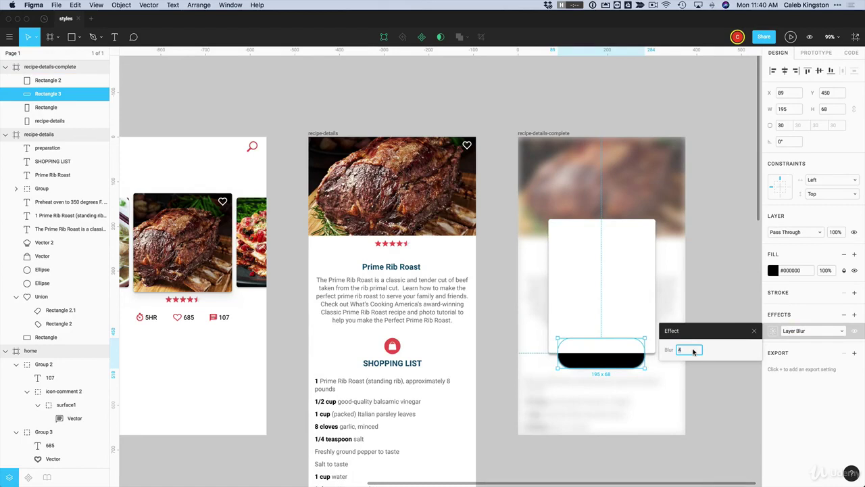
text(30)
key(Return)
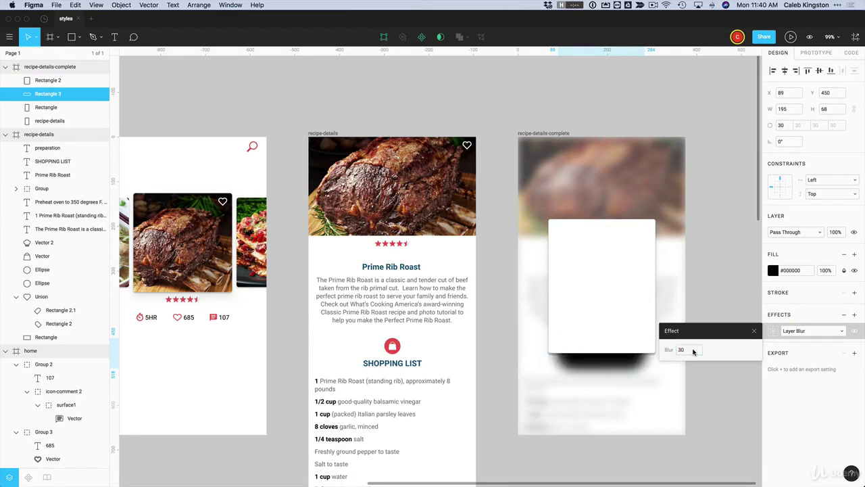
click(693, 351)
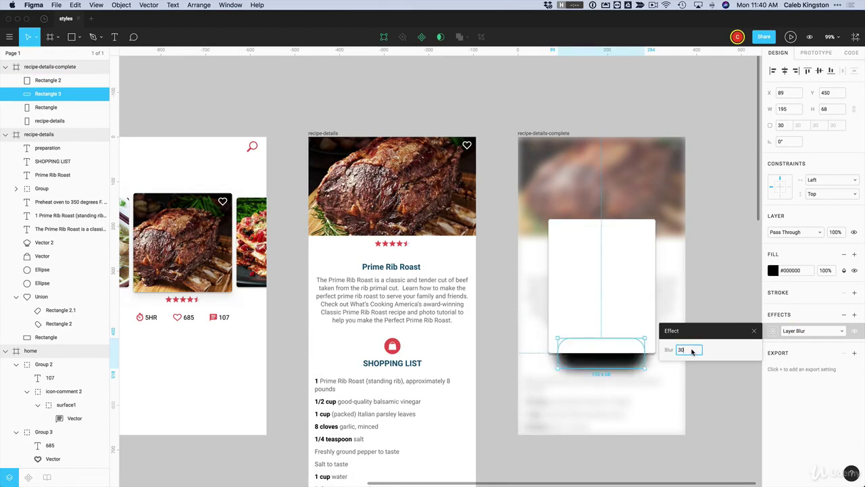
text(50)
key(Return)
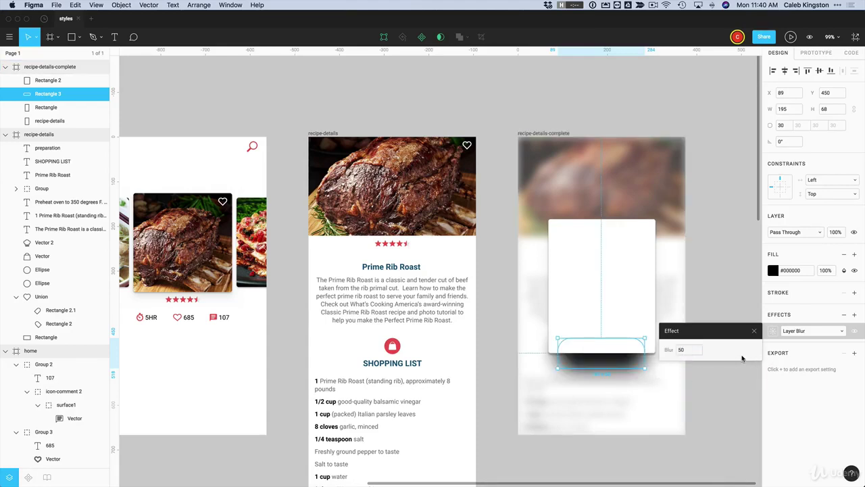
Lower the blurred black rectangle's fill opacity, trying 15% and 30% before settling on 50%, and deselect it
click(825, 271)
text(15)
key(Return)
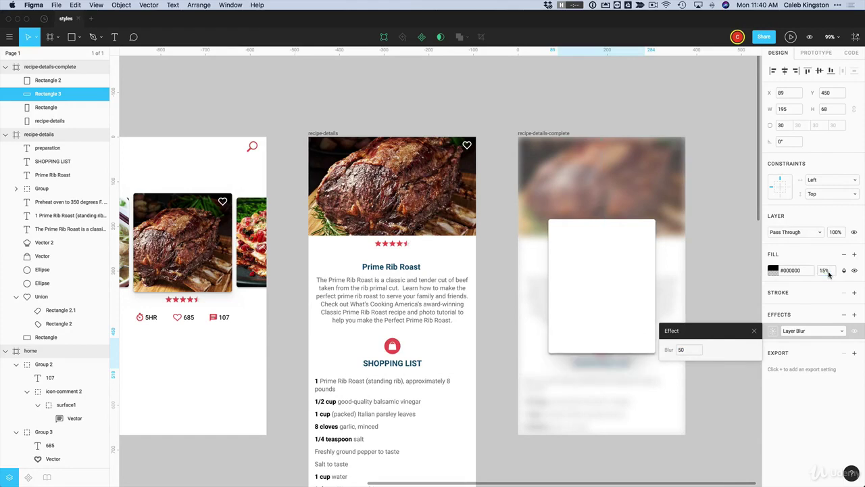
click(824, 271)
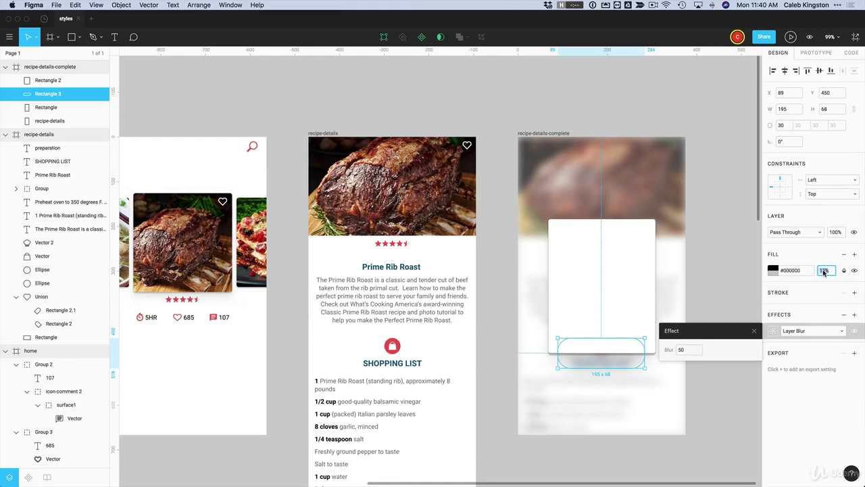
key(Return)
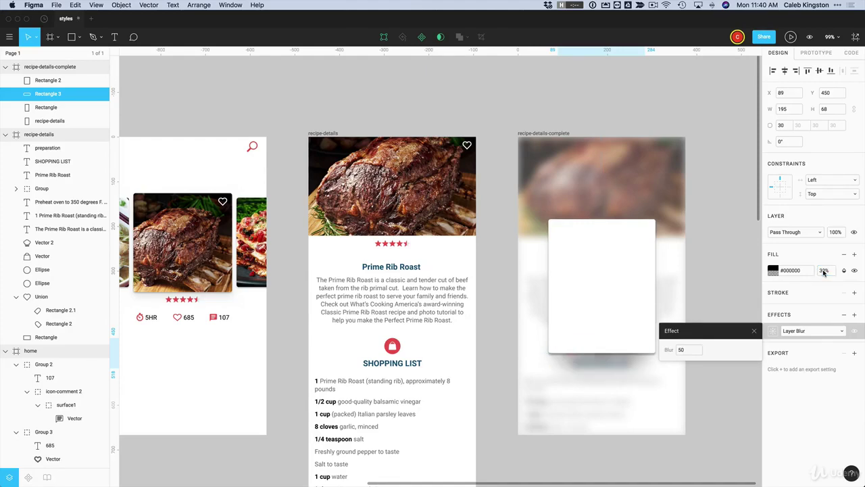
click(825, 271)
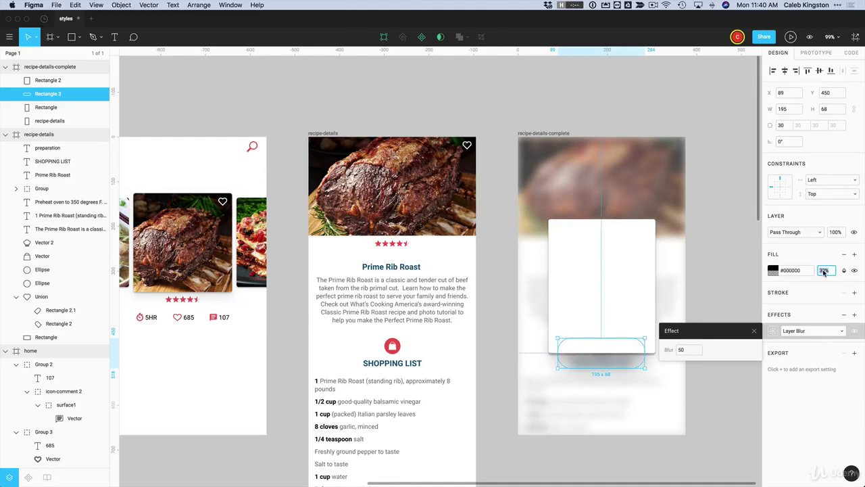
key(Return)
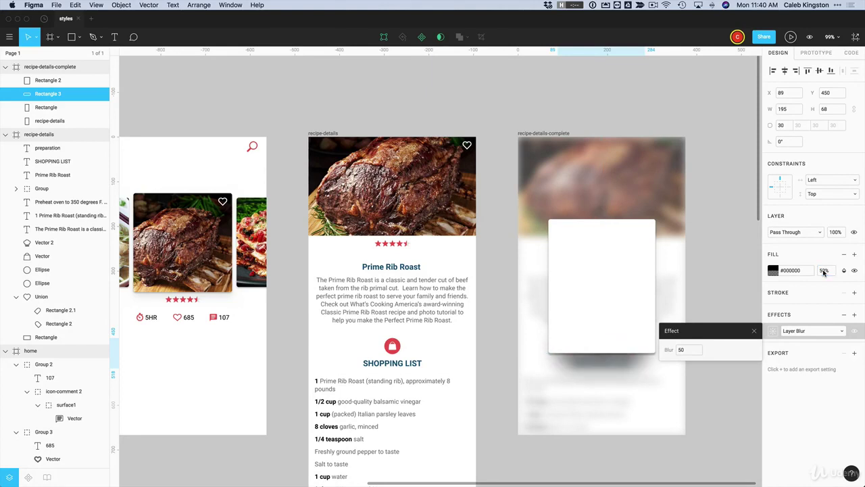
click(754, 331)
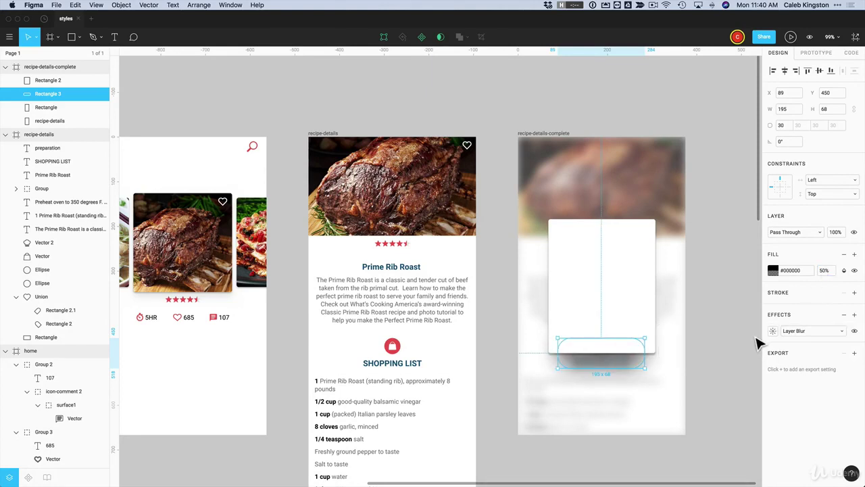
click(713, 374)
Shrink the blurred shadow rectangle vertically about its centre to a height of about 42, keeping its width
click(611, 362)
click(735, 328)
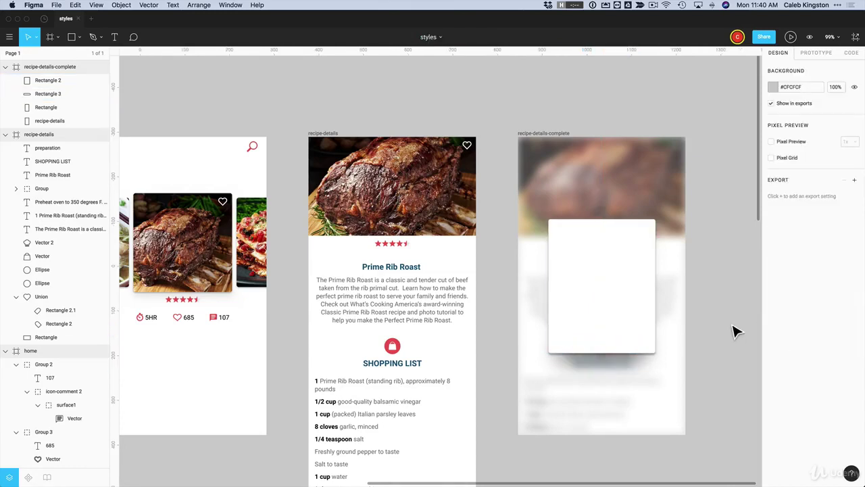
click(632, 366)
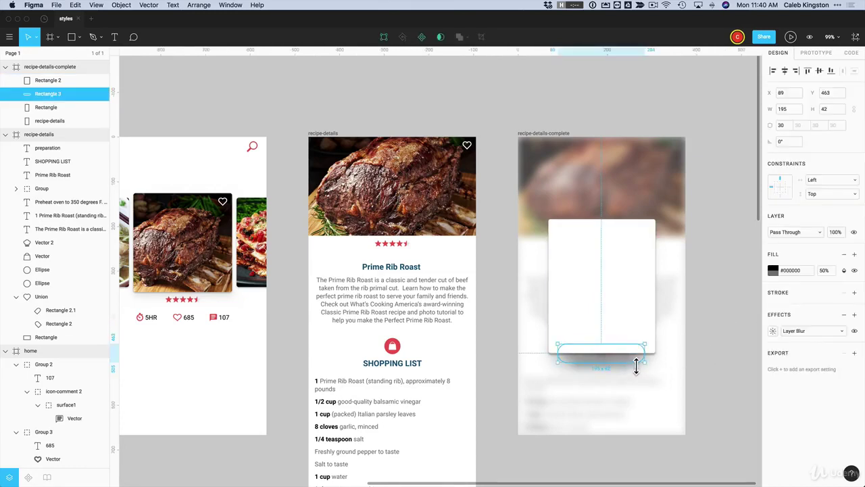
Raise the blurred shadow rectangle's black fill opacity to 72% and deselect it
click(843, 270)
click(818, 298)
click(774, 270)
drag(725, 387, 739, 388)
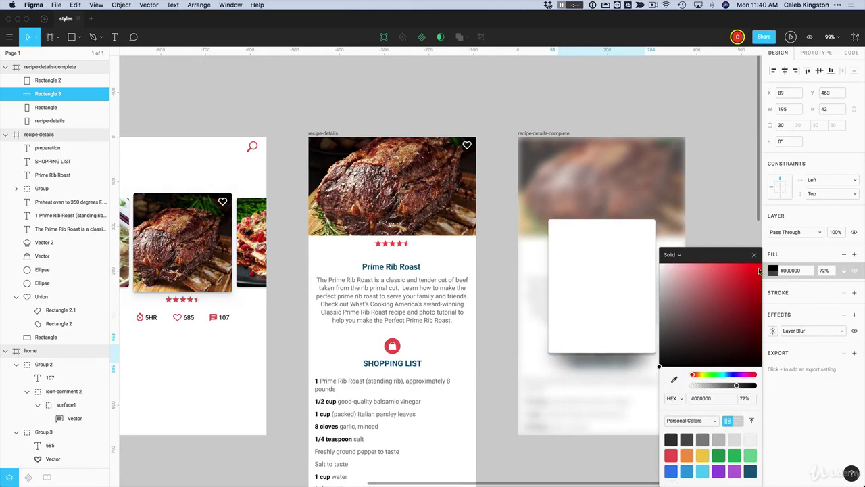
click(667, 328)
click(710, 367)
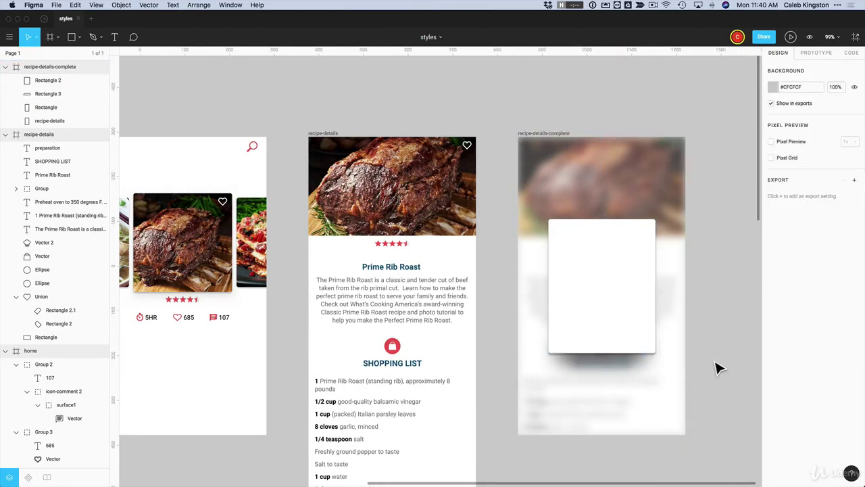
click(545, 137)
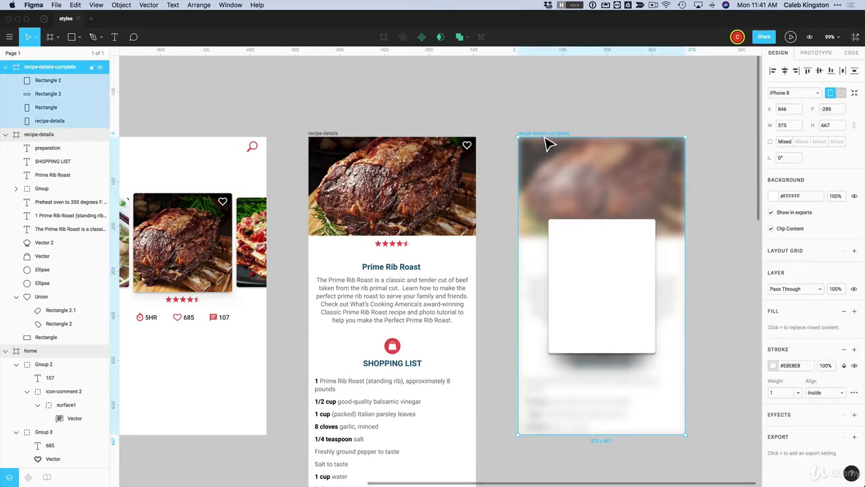
click(591, 271)
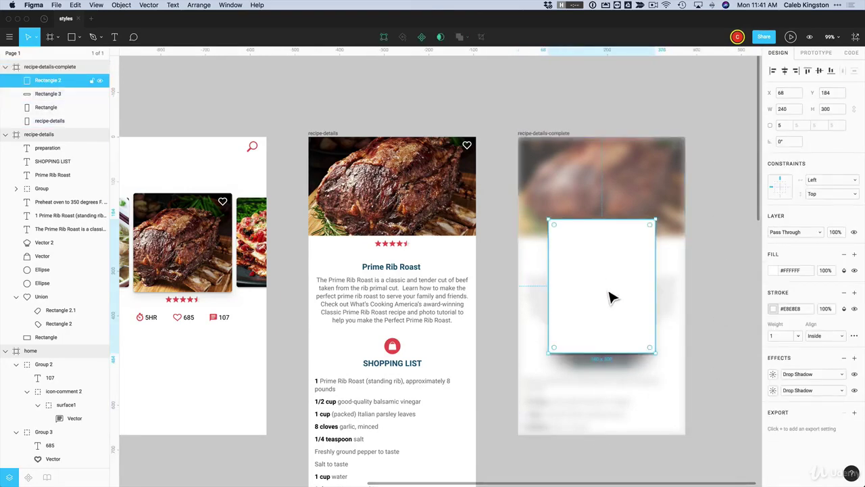
click(633, 365)
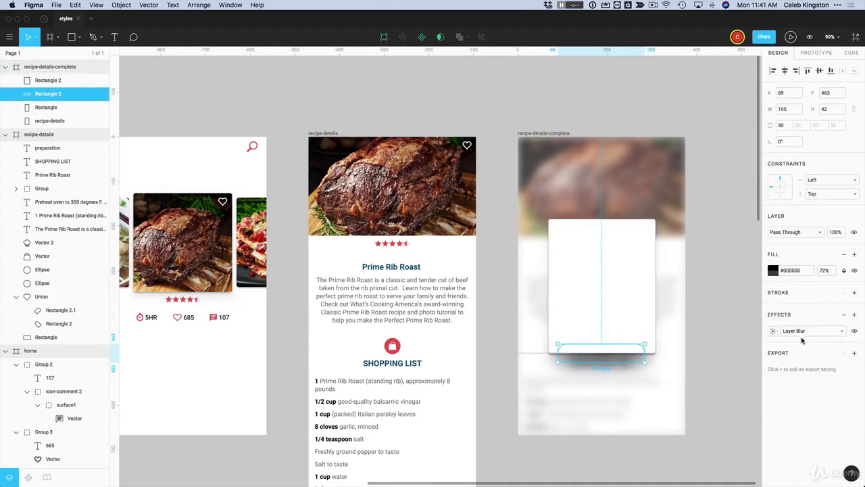
click(670, 402)
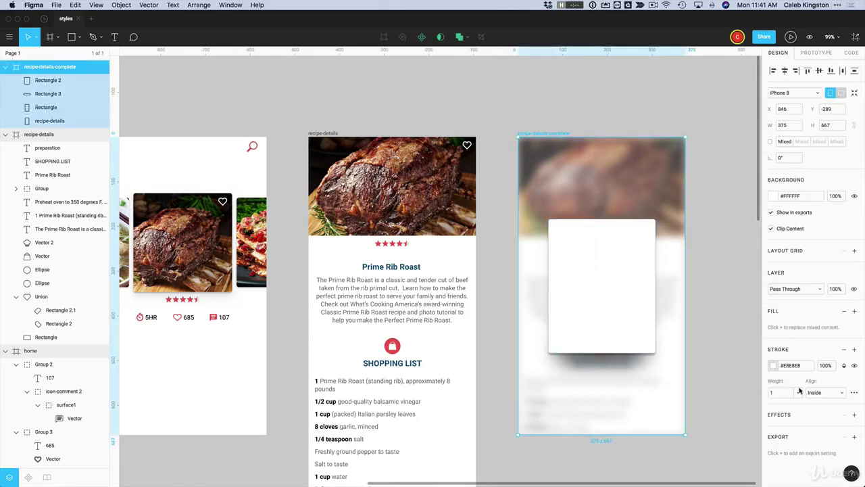
click(705, 348)
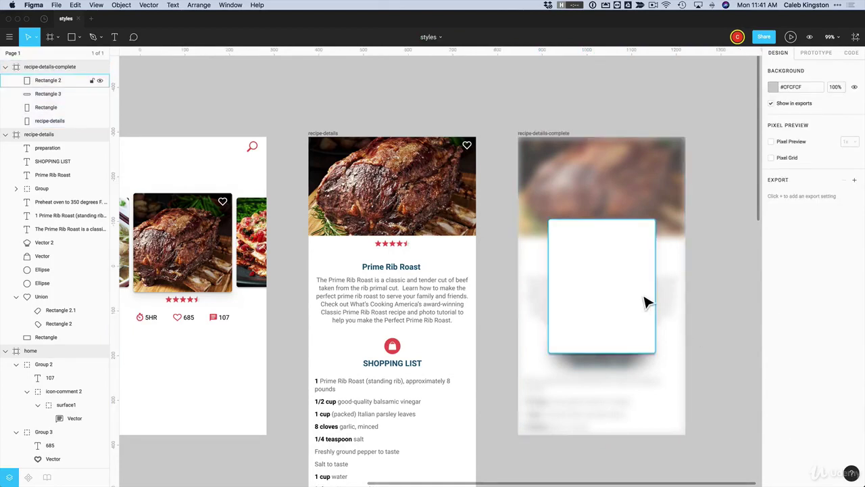